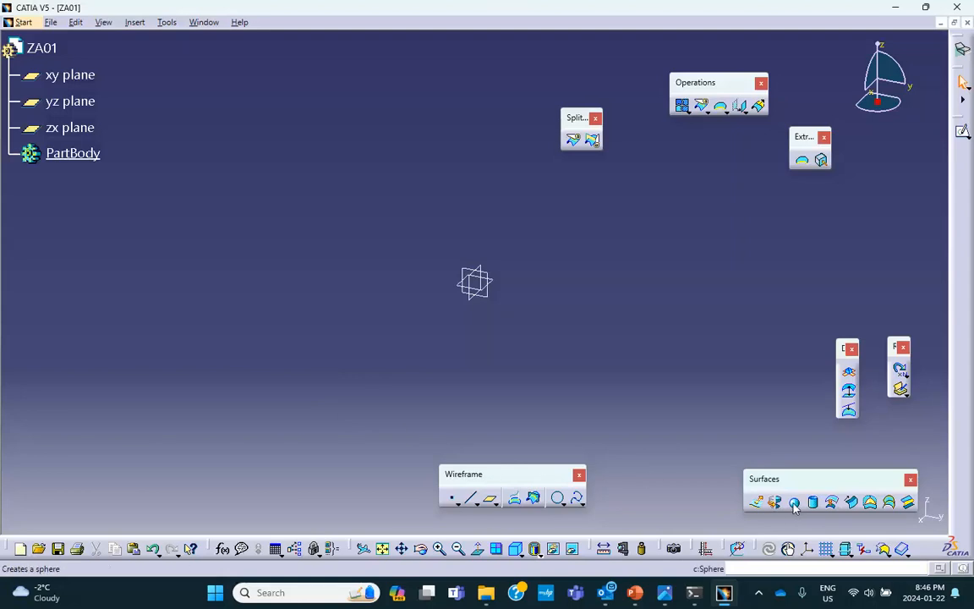
- Move the Surfaces toolbar toward the middle of the workspace, check the Activity ZA01 slide in PowerPoint, and return to CATIA
left_click_drag(803, 485, 682, 364)
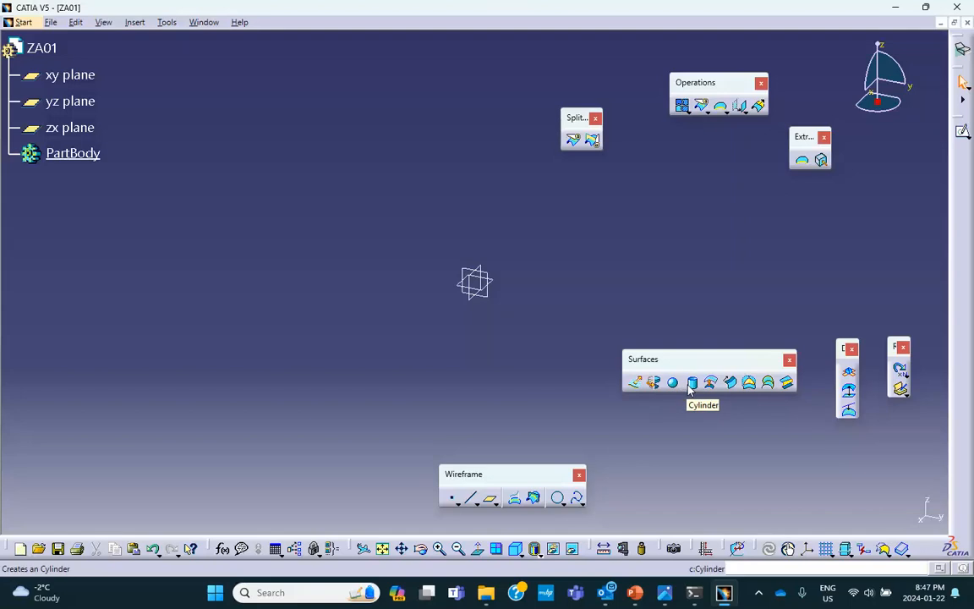
left_click(634, 592)
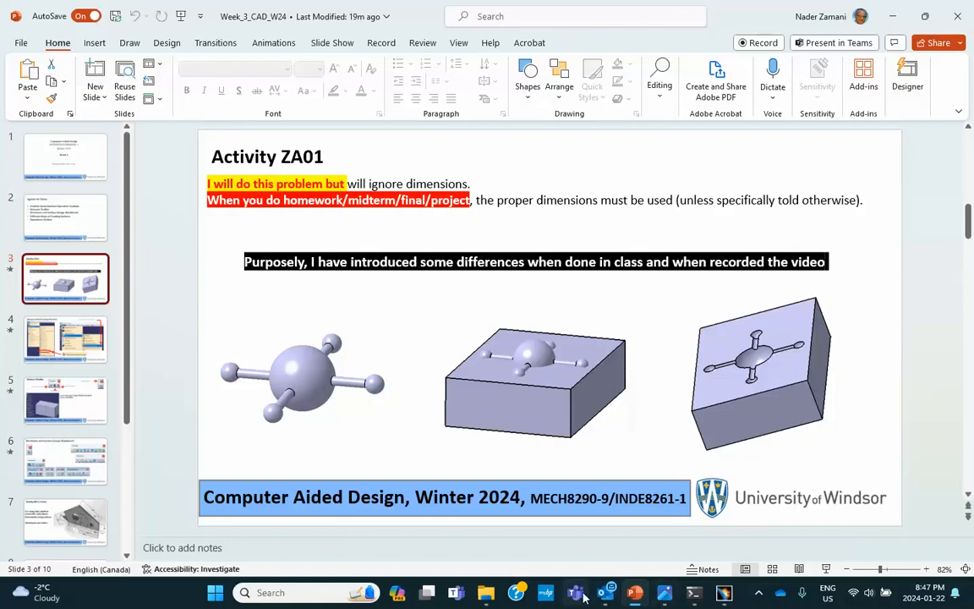
left_click(723, 592)
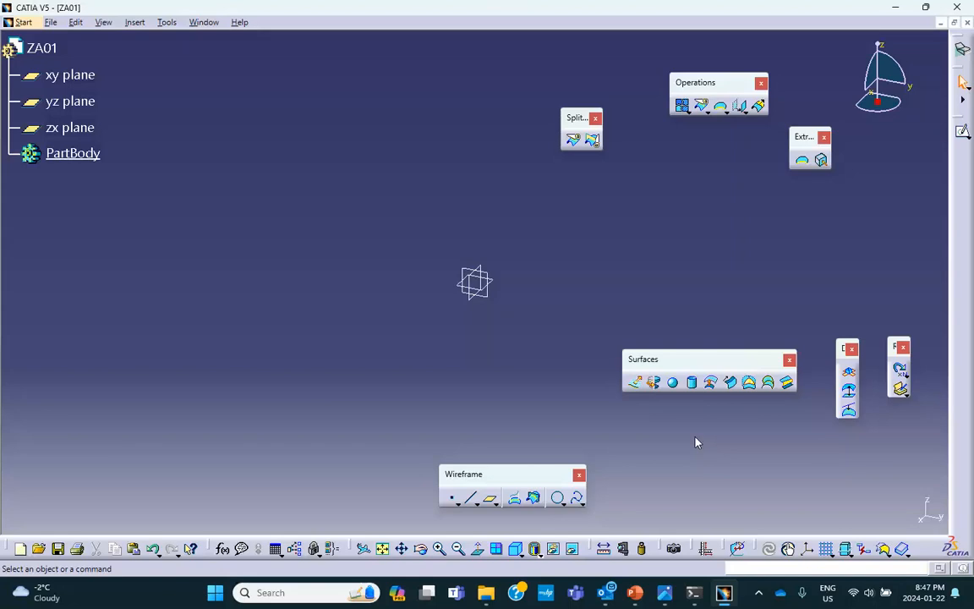
- Create a complete sphere surface of radius 0.787 in, centred on a new coordinate point at the origin
middle_click_drag(667, 274, 594, 254)
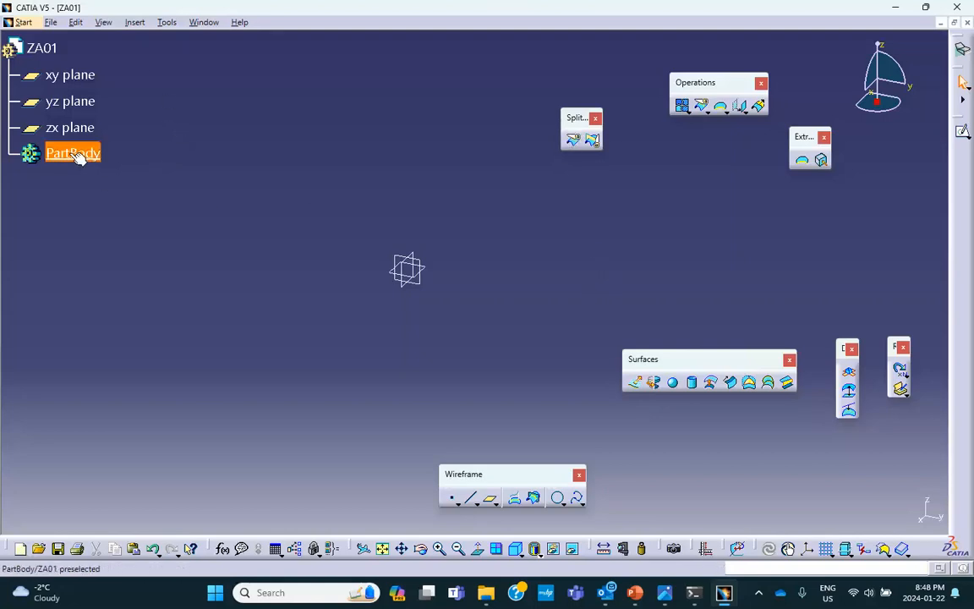
left_click(674, 384)
left_click_drag(786, 321, 626, 211)
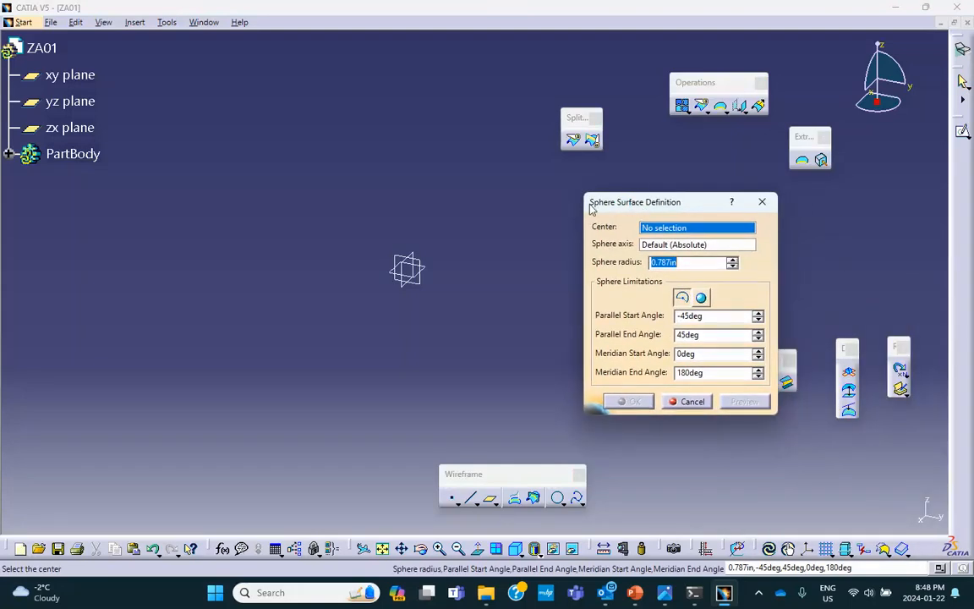
right_click(673, 232)
left_click(684, 239)
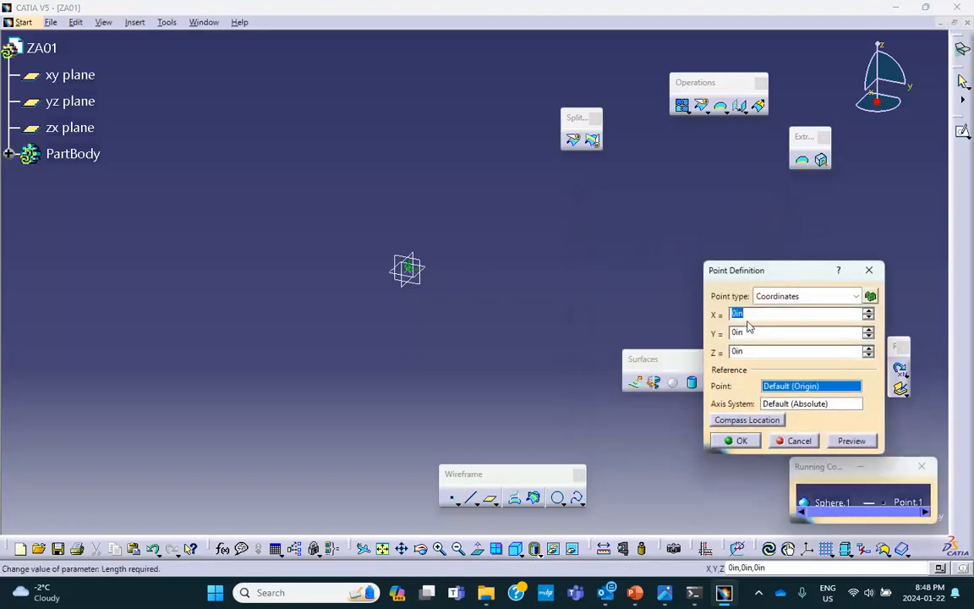
left_click(749, 446)
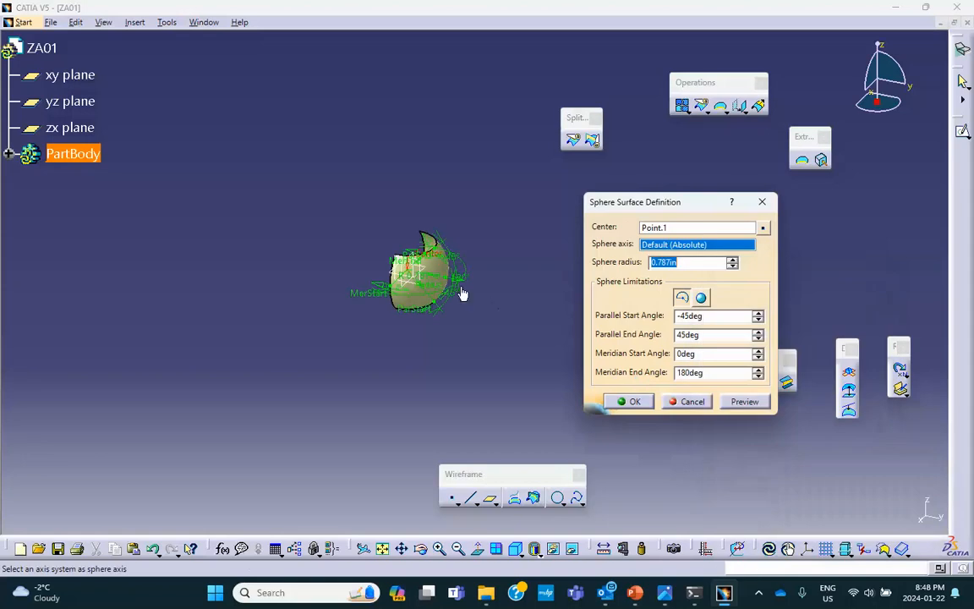
left_click(701, 297)
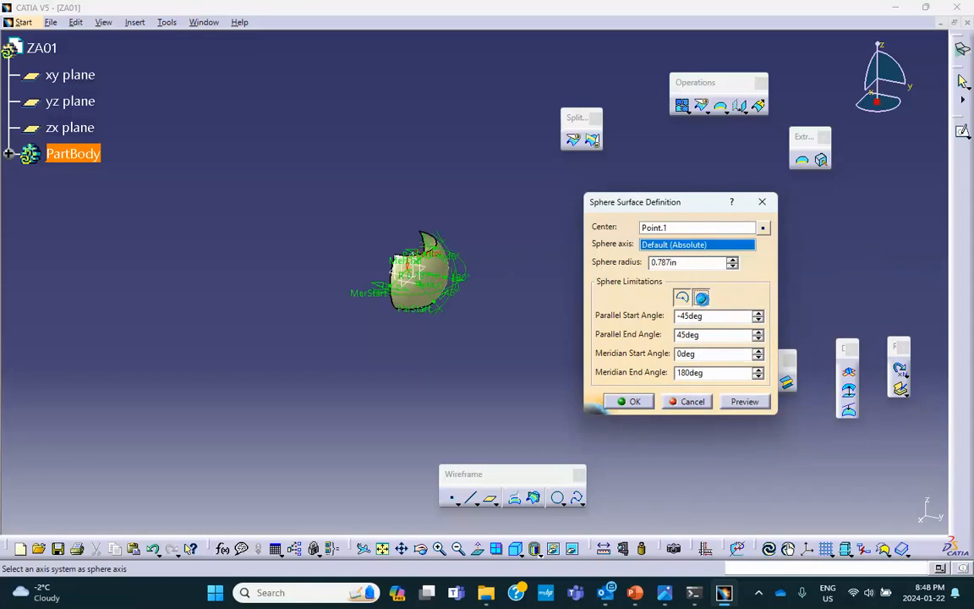
left_click(658, 262)
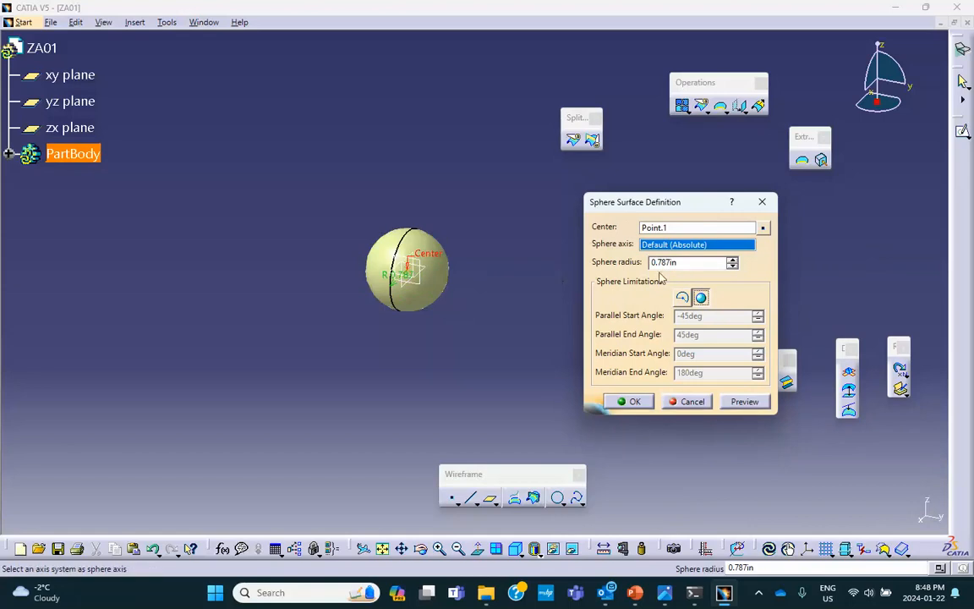
left_click(632, 403)
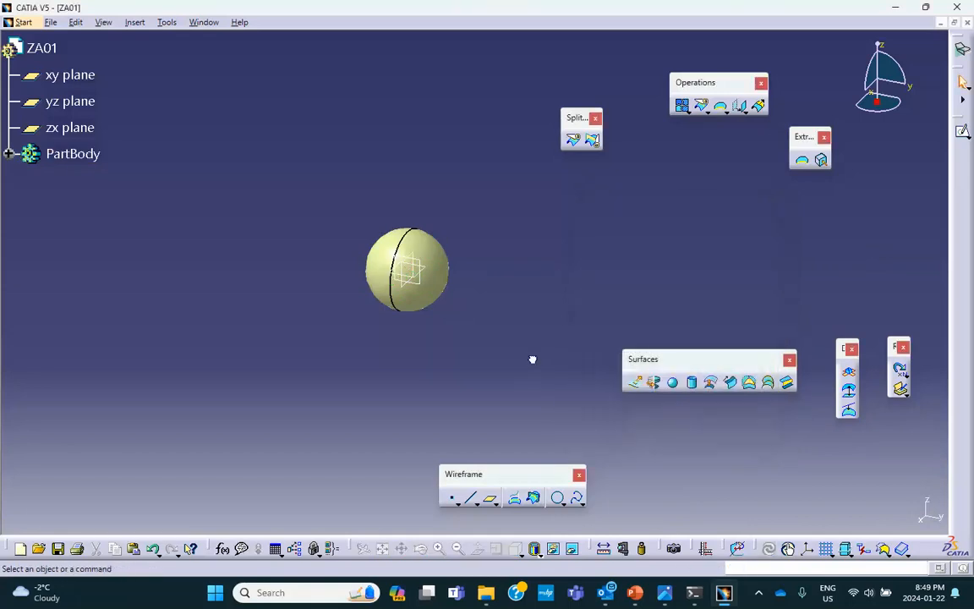
- Expand PartBody in the tree and rename the sphere feature as Big_Shere
left_click(8, 153)
right_click(107, 186)
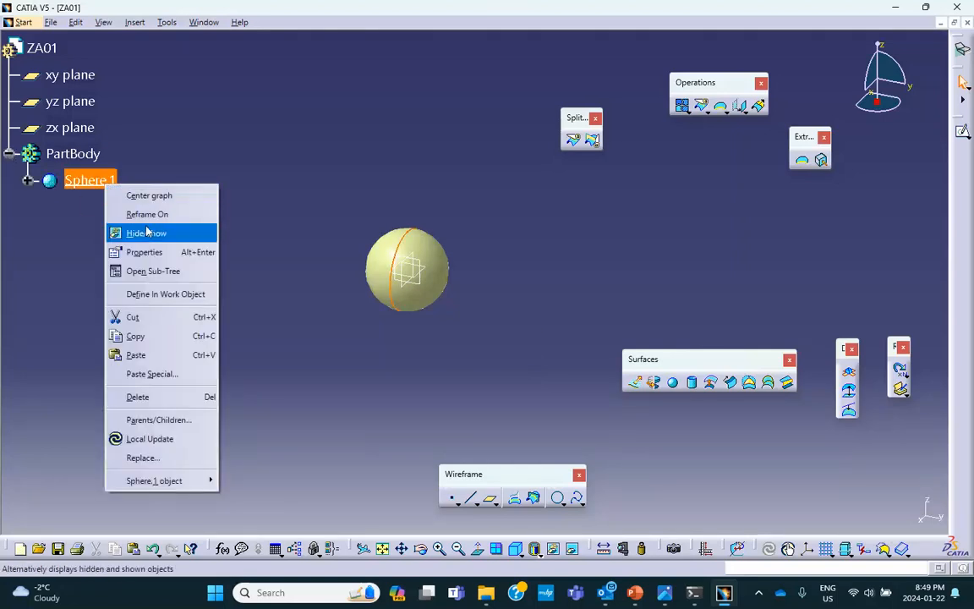
left_click(145, 252)
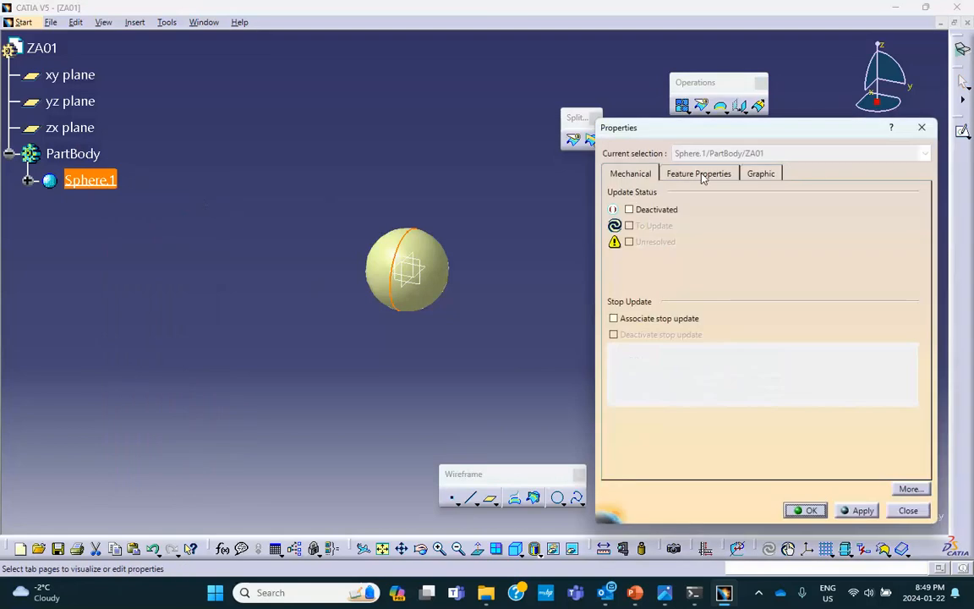
left_click(698, 174)
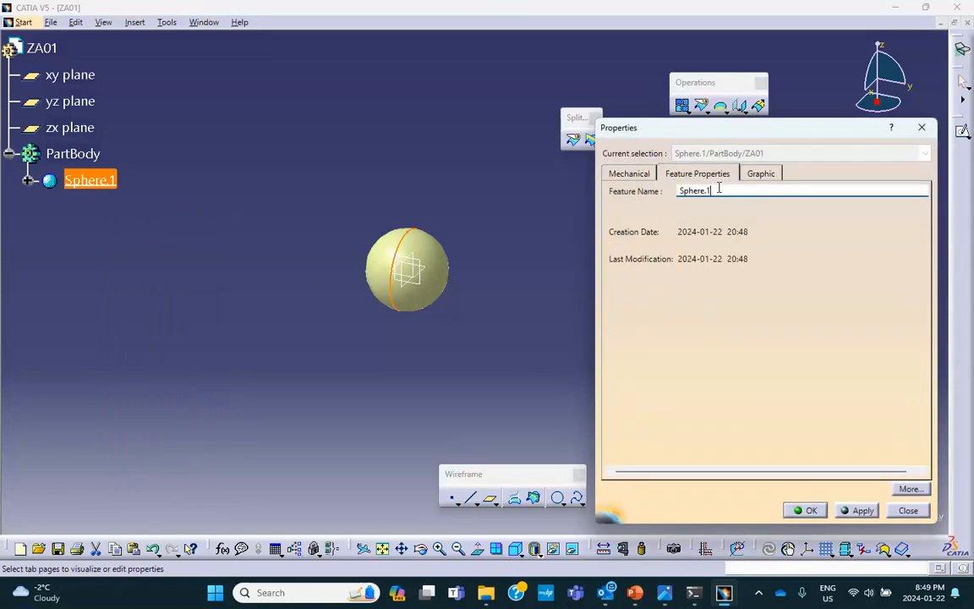
type("Big")
type(" Shere")
key("BackSpace")
key("BackSpace")
key("BackSpace")
key("BackSpace")
type("here")
left_click(805, 510)
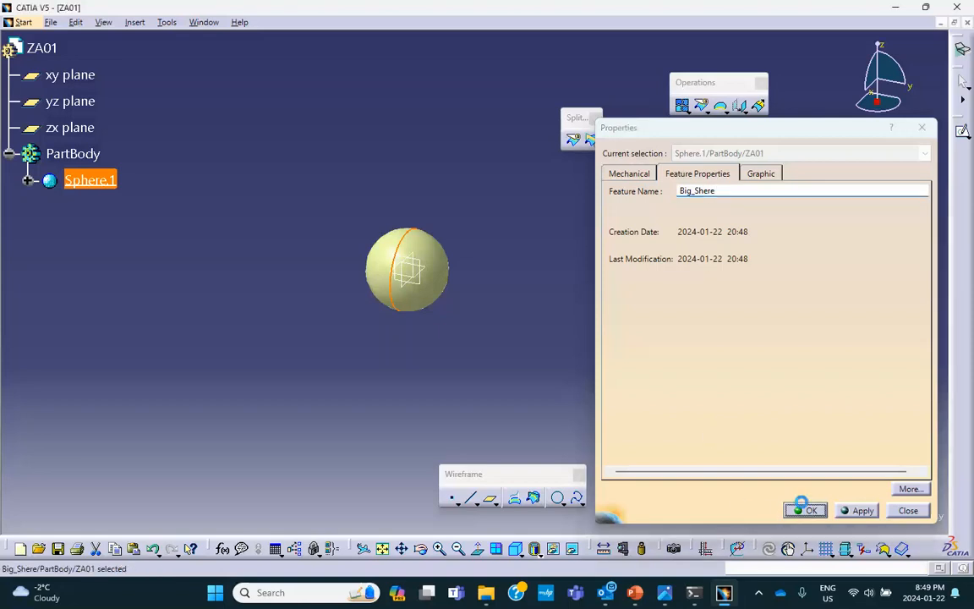
- Correct the spelling of the sphere's feature name to Big_Sphere
right_click(119, 183)
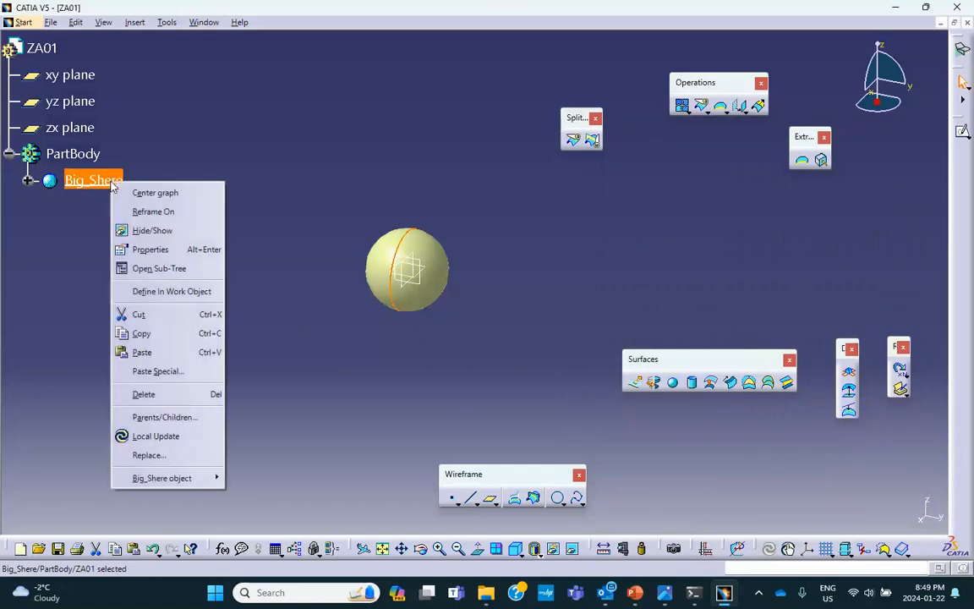
left_click(156, 249)
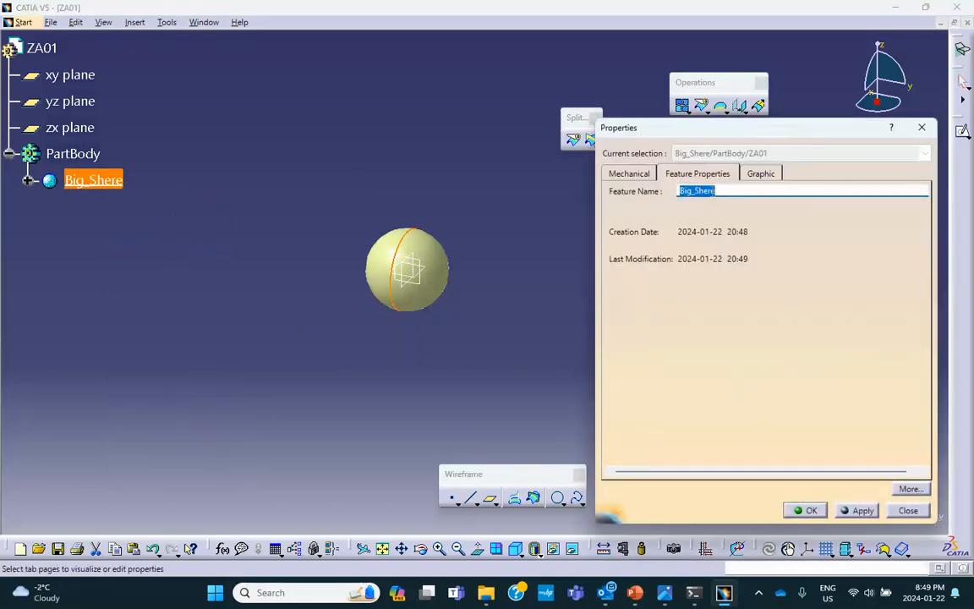
left_click(704, 192)
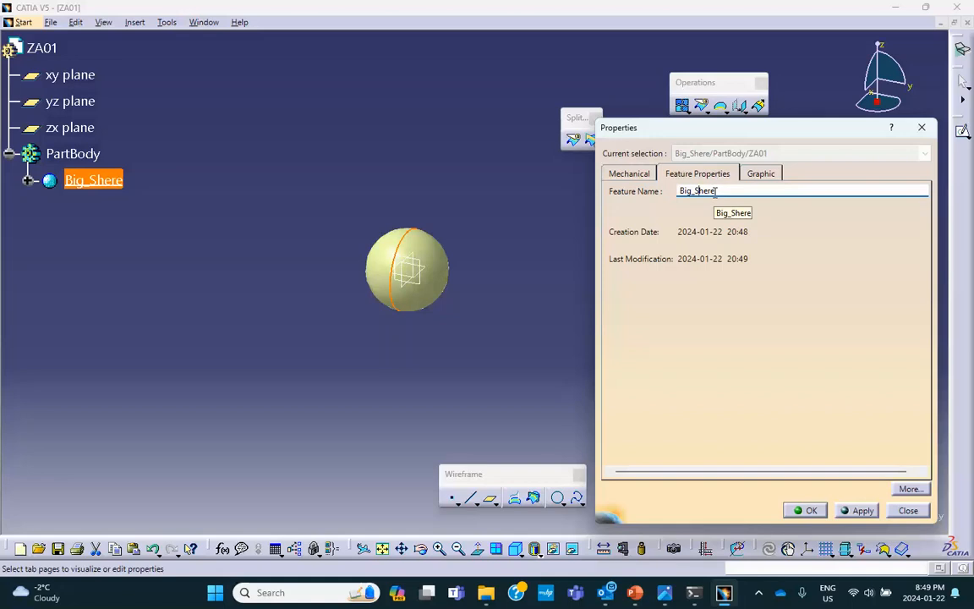
type("p")
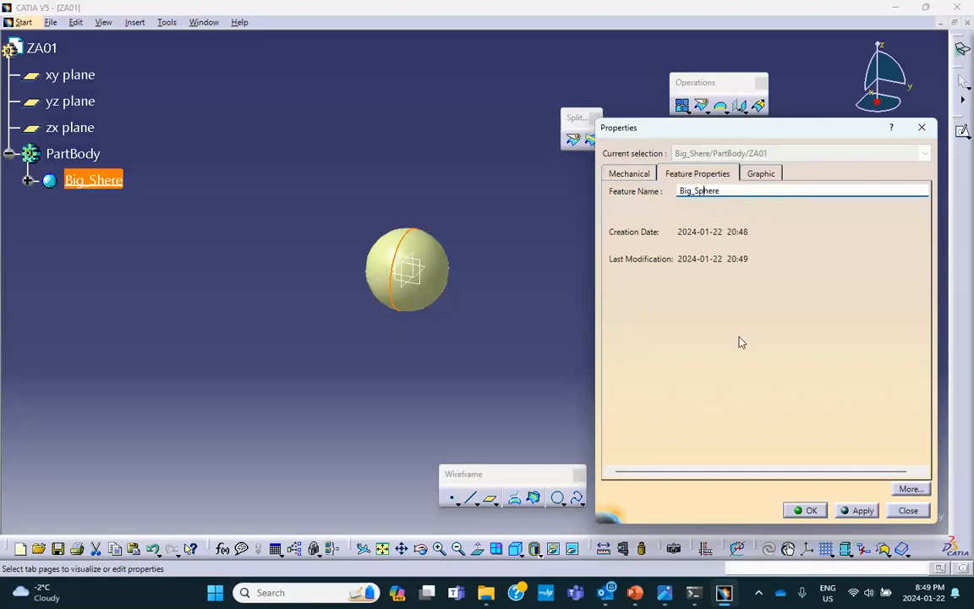
left_click(808, 511)
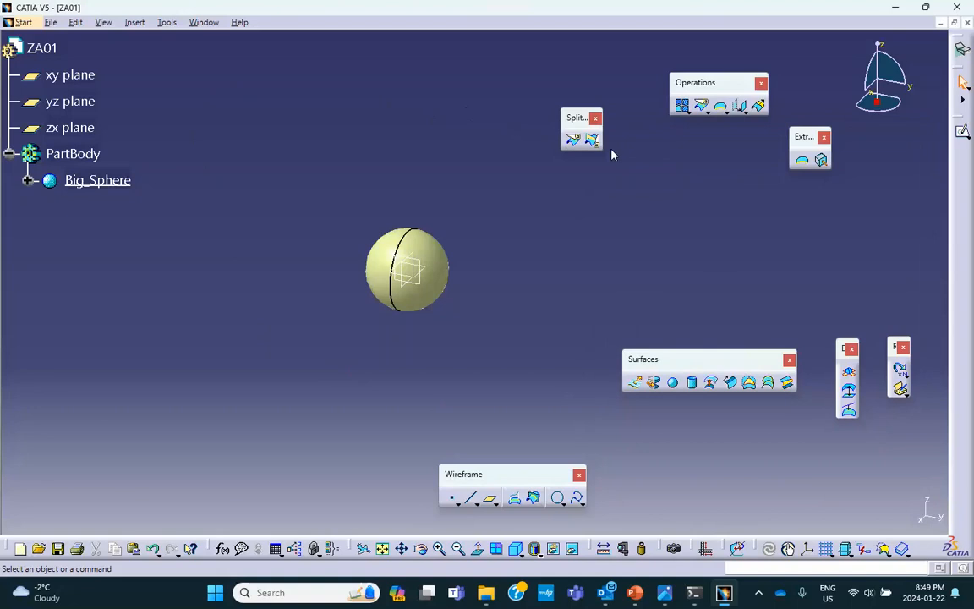
- Start a second sphere surface centred on a new coordinate point at X 0 in, Y 2 in, Z 0 in
left_click(673, 383)
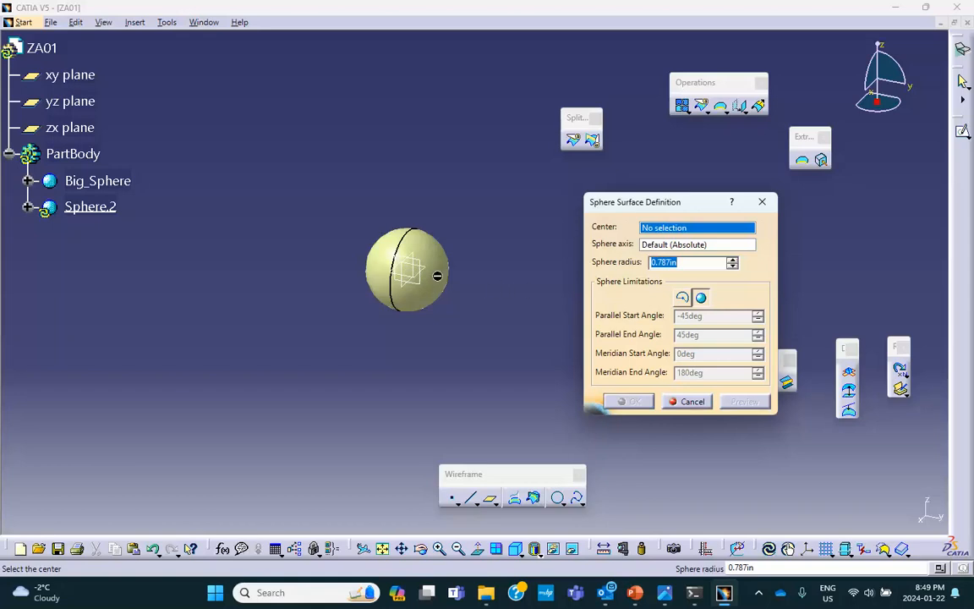
right_click(685, 228)
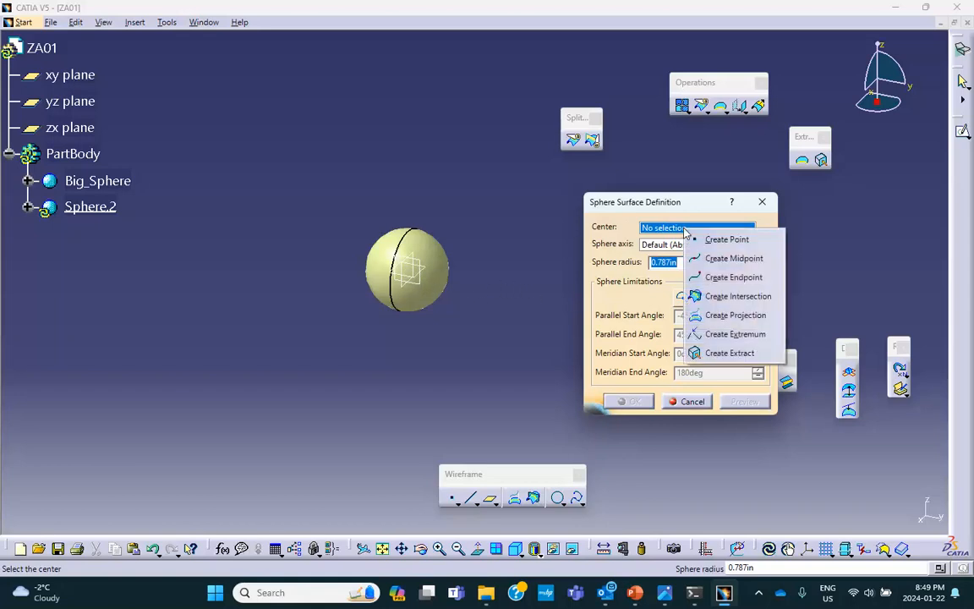
left_click(728, 239)
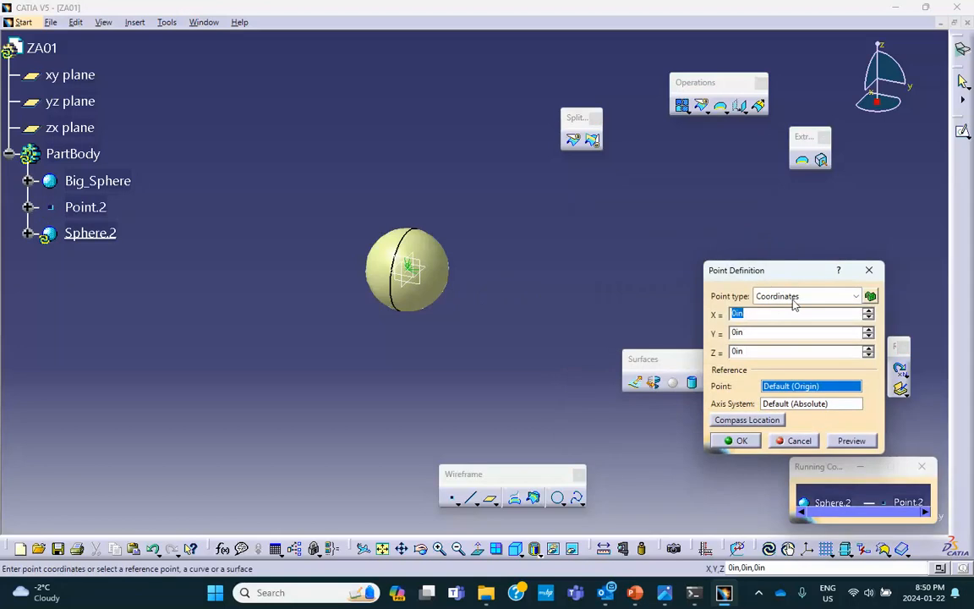
left_click(869, 330)
left_click(868, 329)
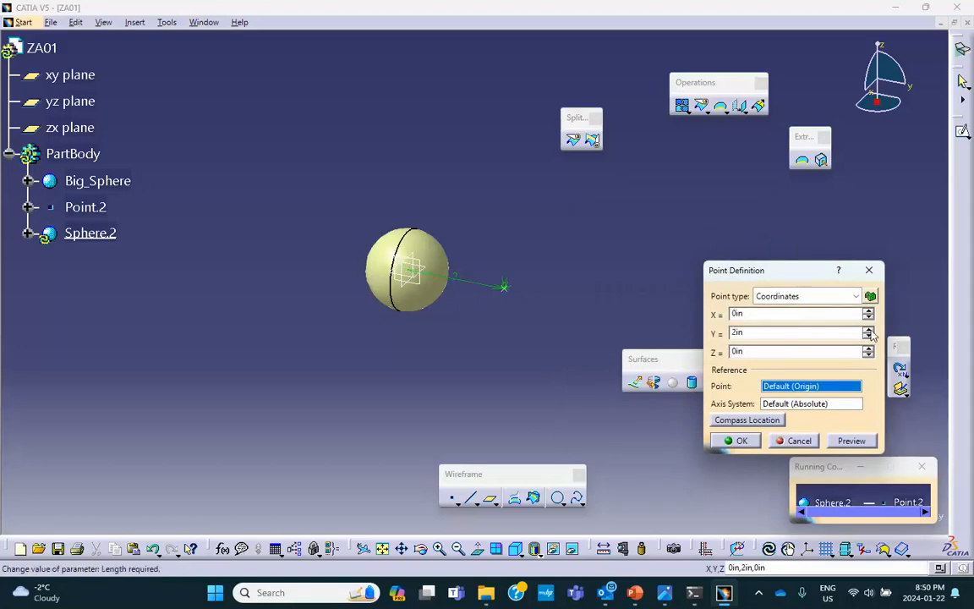
middle_click_drag(518, 326, 623, 286)
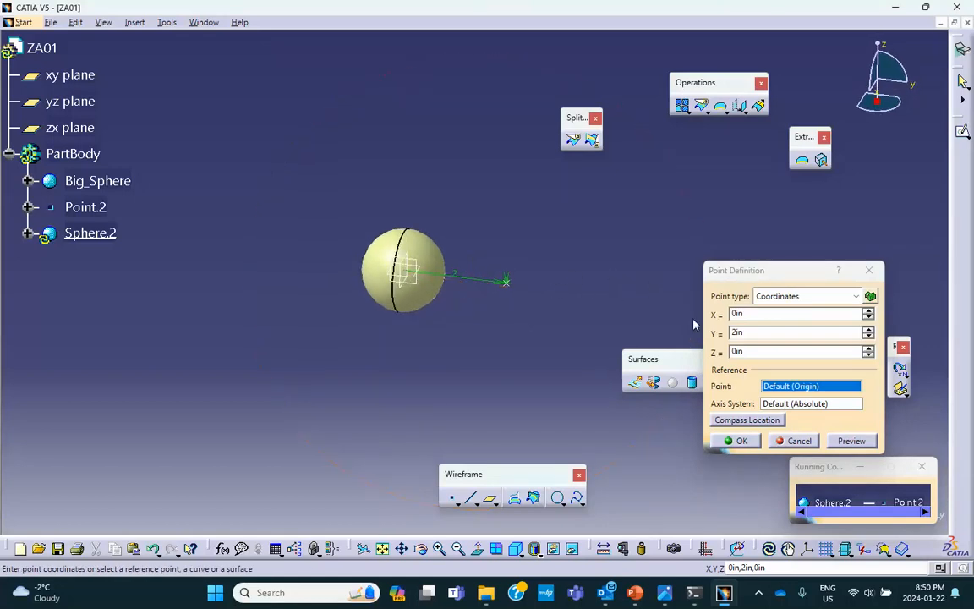
left_click(738, 441)
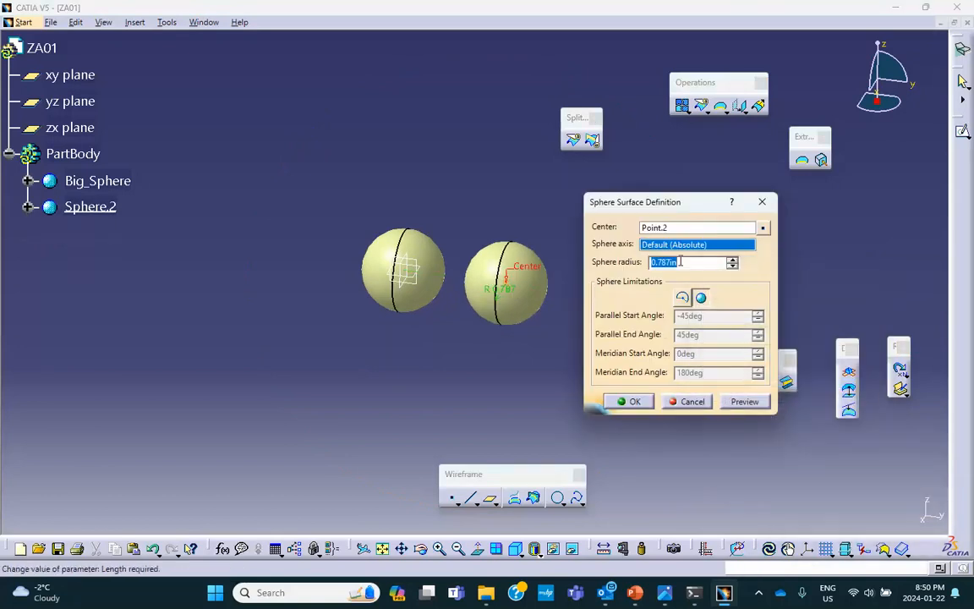
- Set the second sphere's radius to 0.3 in, preview it and create the surface
type(".")
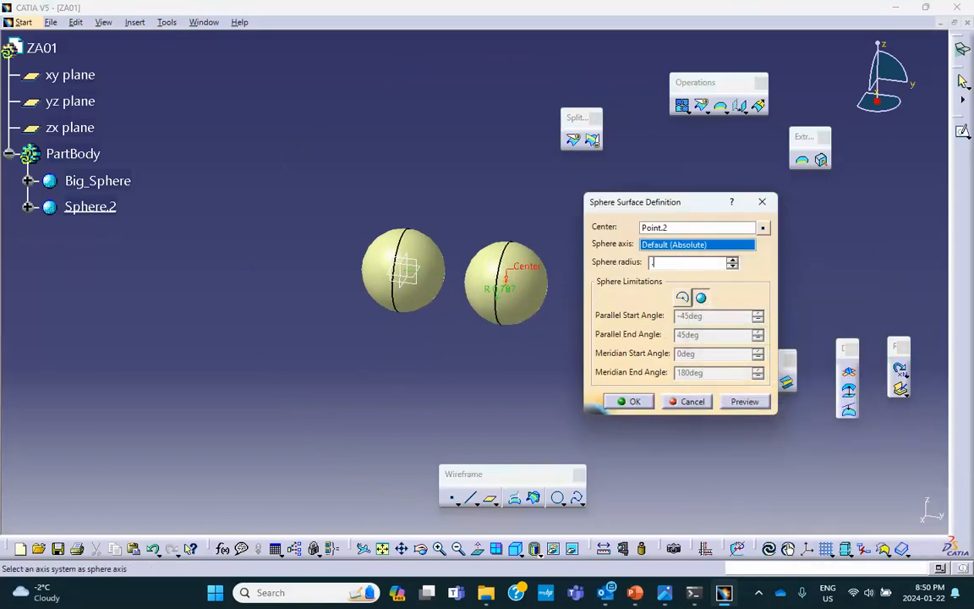
type("3")
left_click(745, 402)
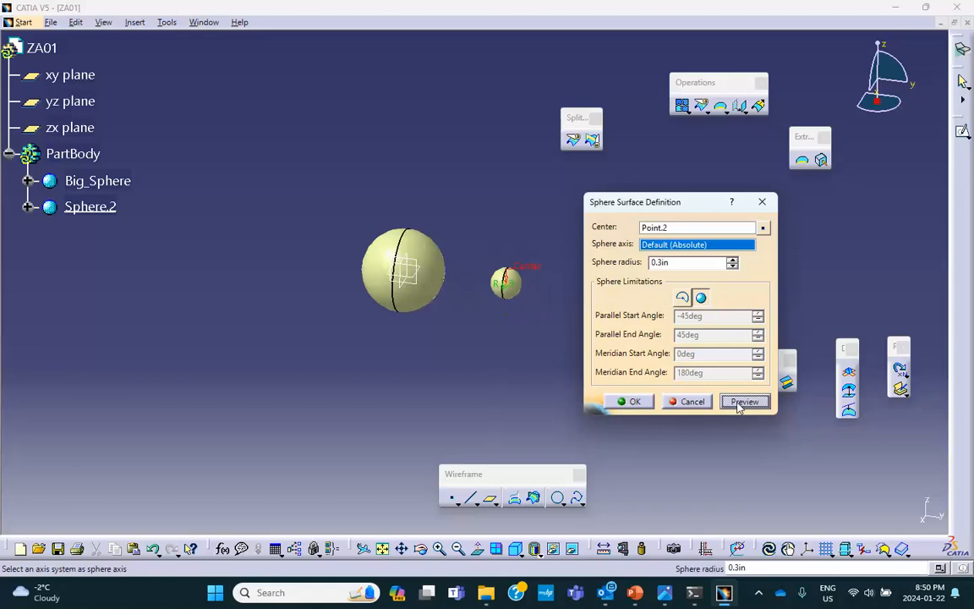
left_click(647, 405)
- Rename the second sphere feature as Small_Sphere and clear the selection
right_click(91, 208)
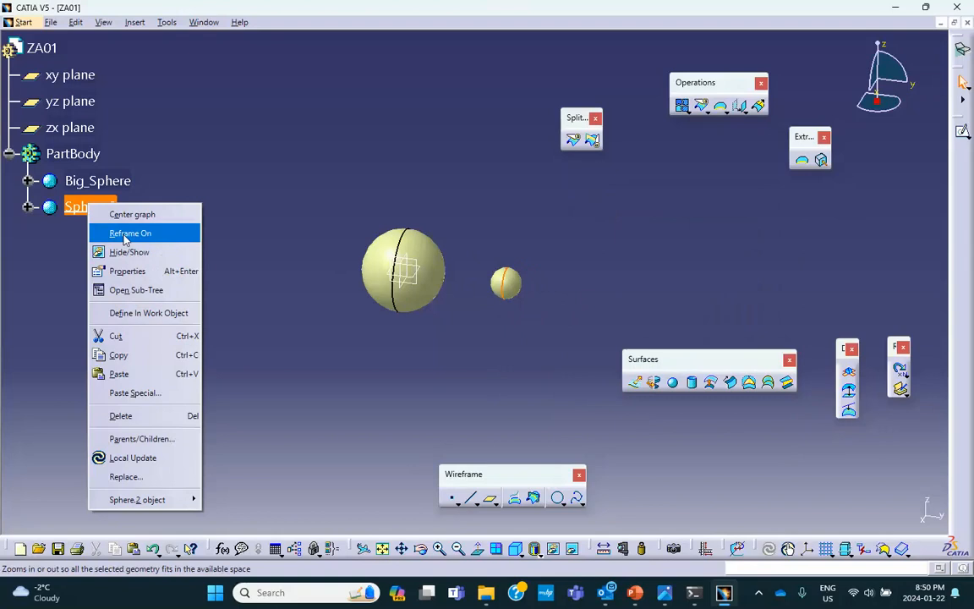
left_click(151, 274)
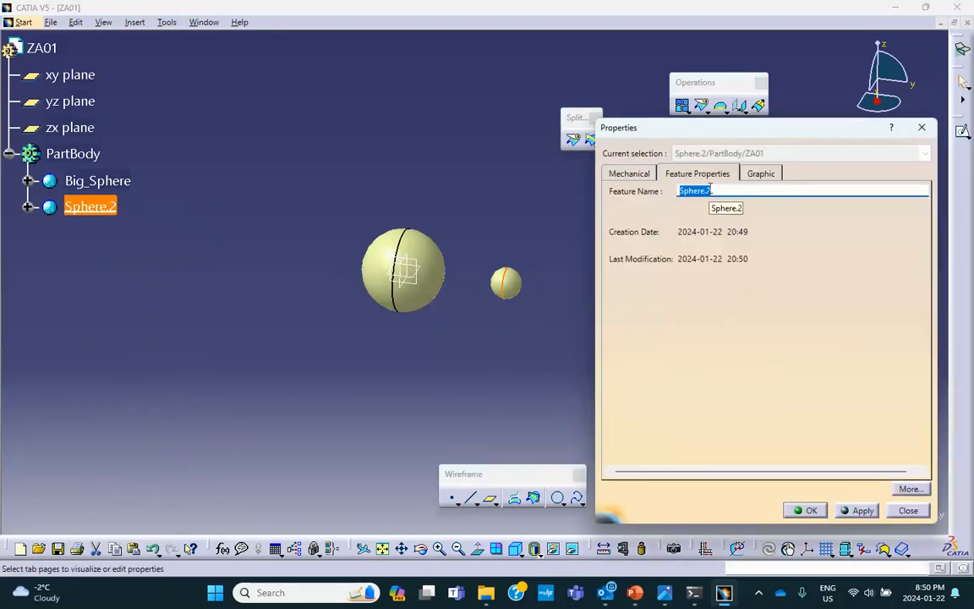
type("Small_")
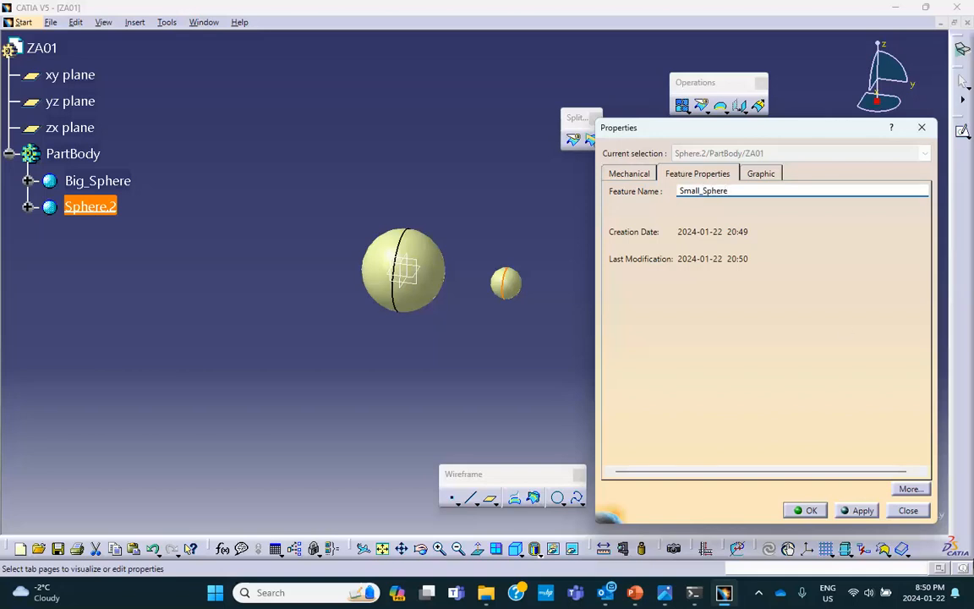
key("Return")
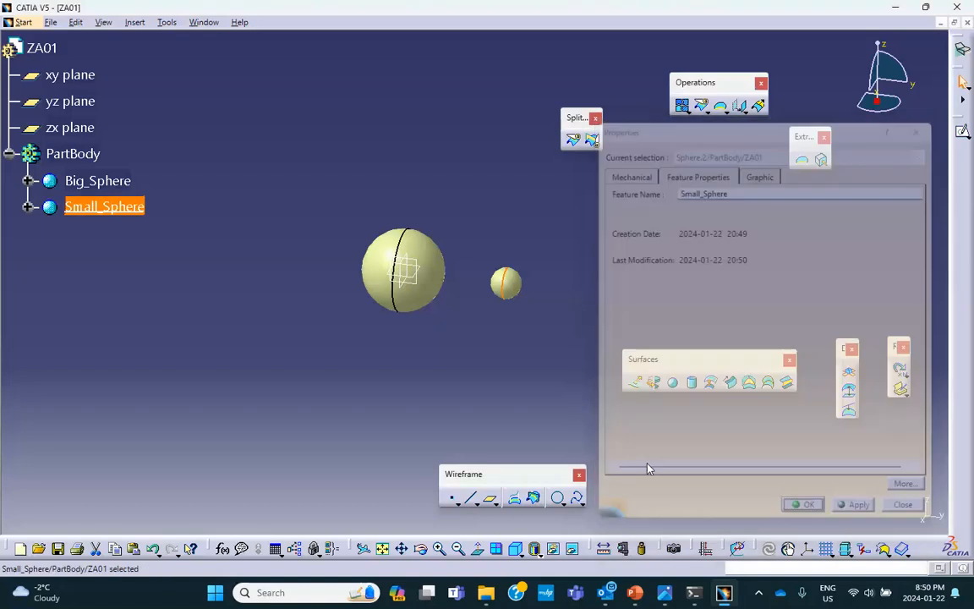
left_click(538, 312)
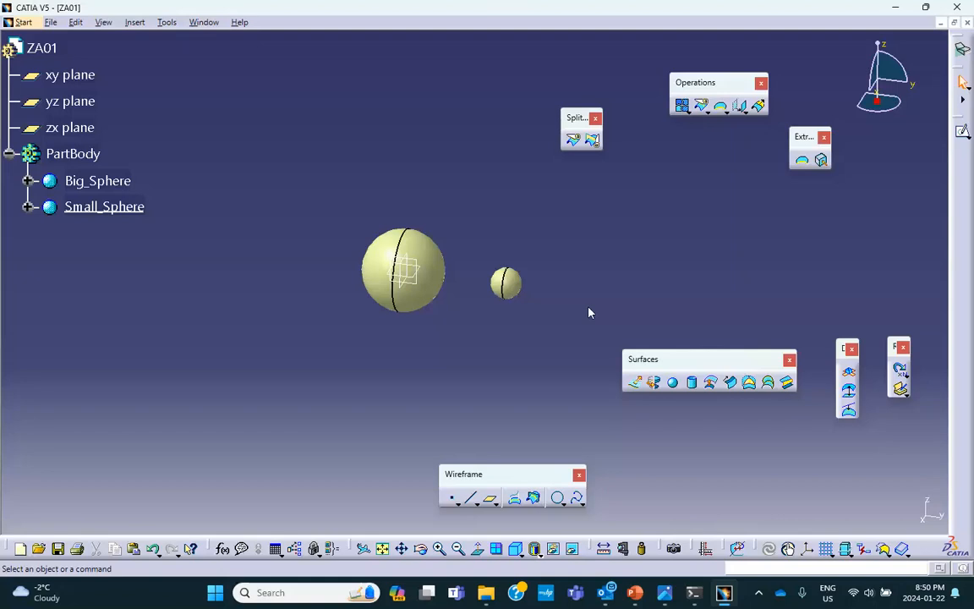
- Start a cylinder surface centred on a new coordinate point, set the point to X 0 in, Y 1 in, Z 0 in and preview it
left_click(693, 383)
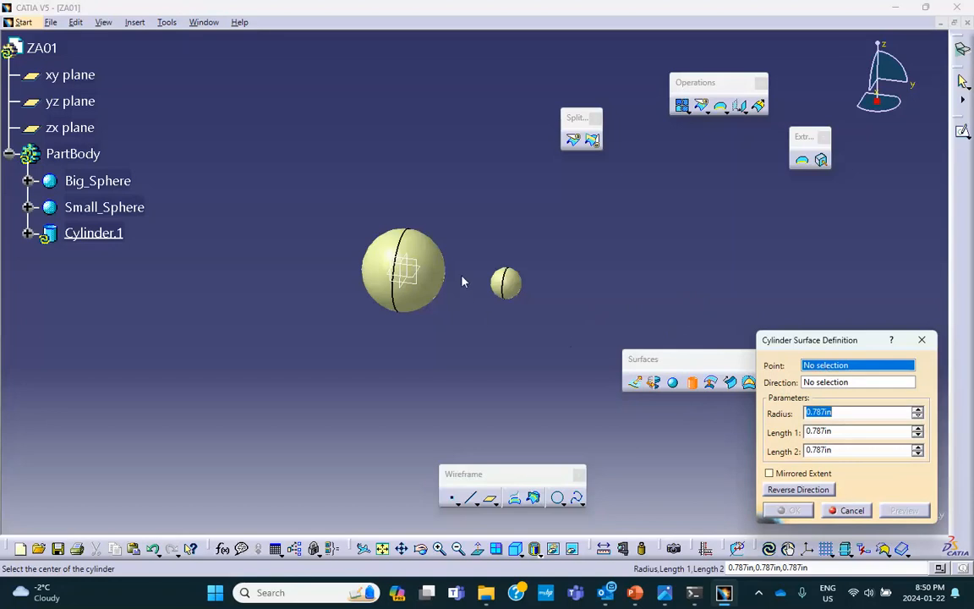
right_click(827, 372)
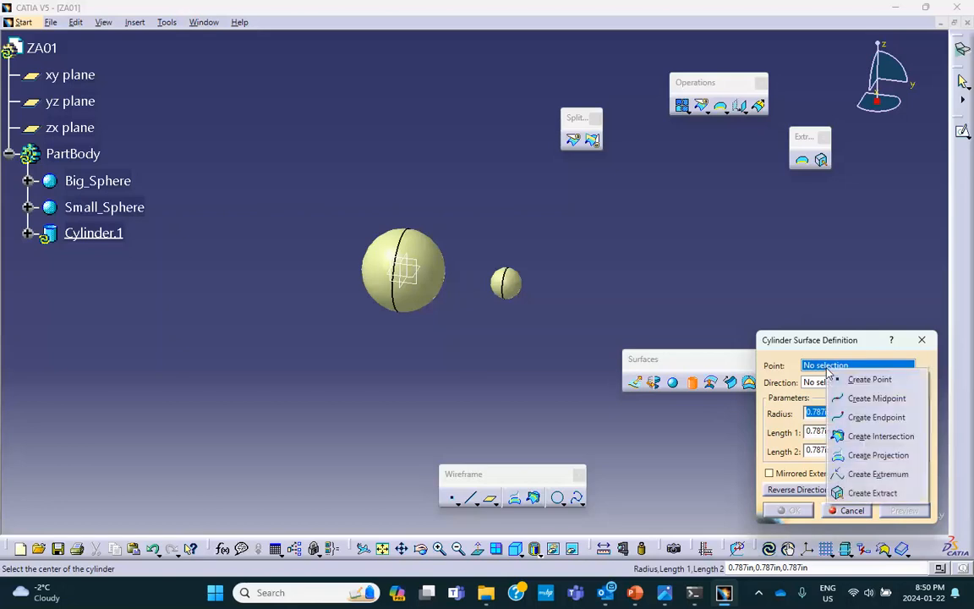
left_click(855, 378)
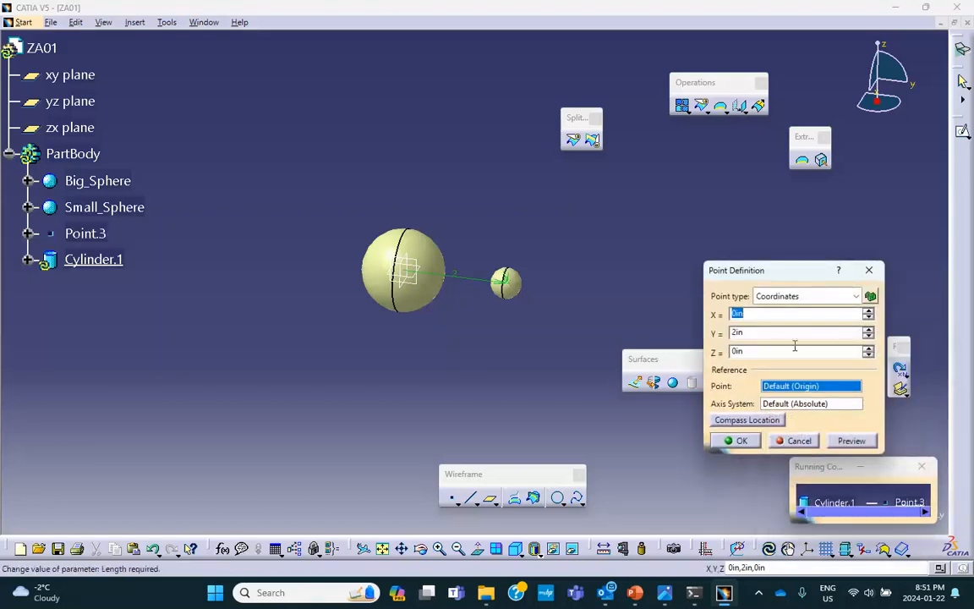
left_click(738, 332)
key("Return")
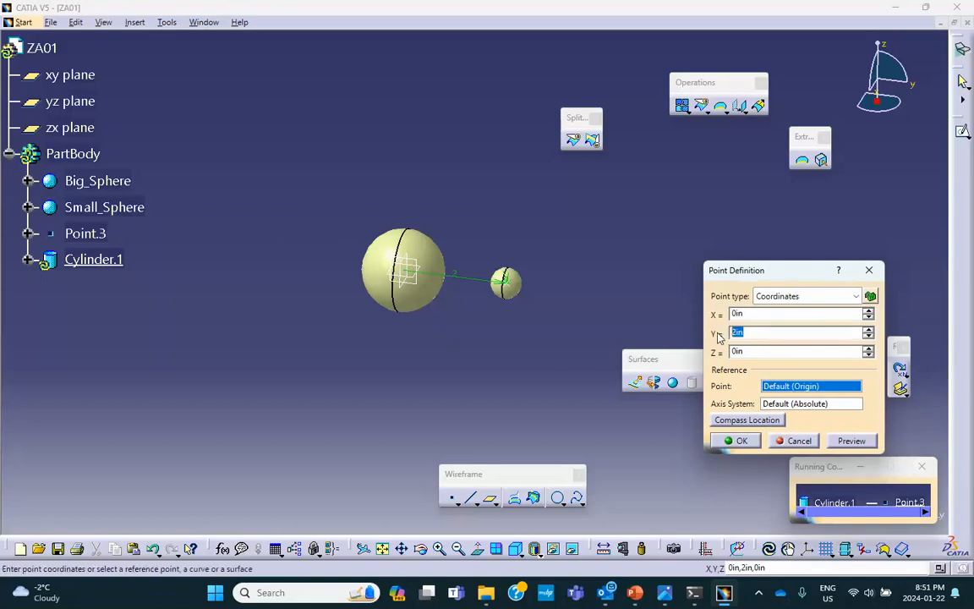
type("1")
left_click(850, 440)
middle_click_drag(576, 370, 601, 360)
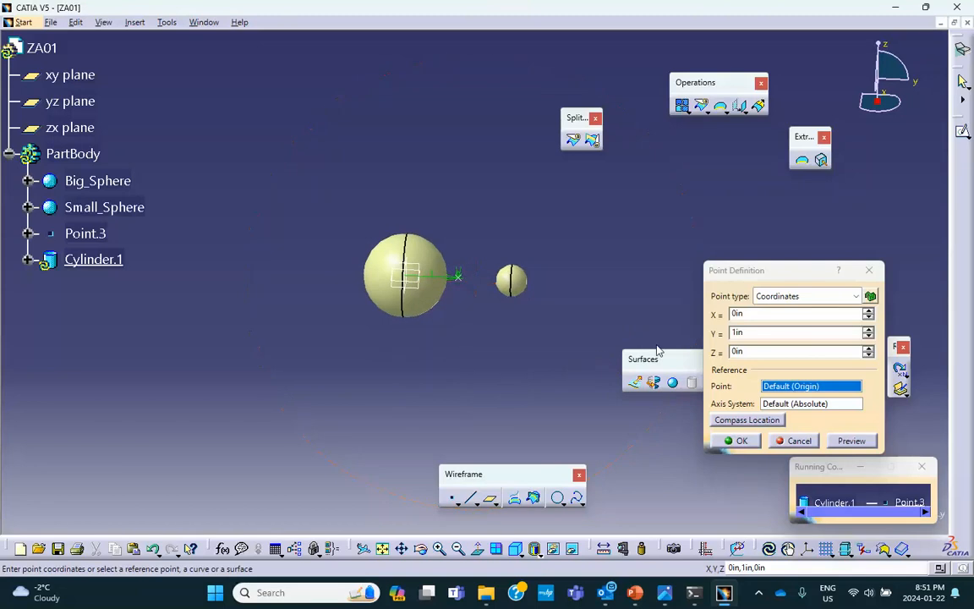
- Set the centre point's Y coordinate to 1.3 in and create the point for the cylinder
left_click_drag(751, 333, 696, 333)
type("1")
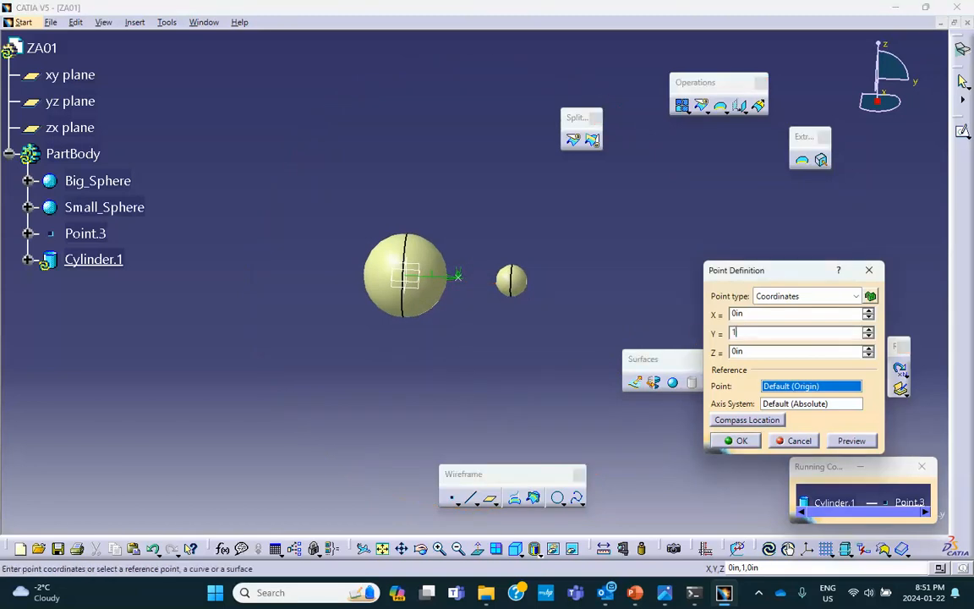
type(".3")
key("Return")
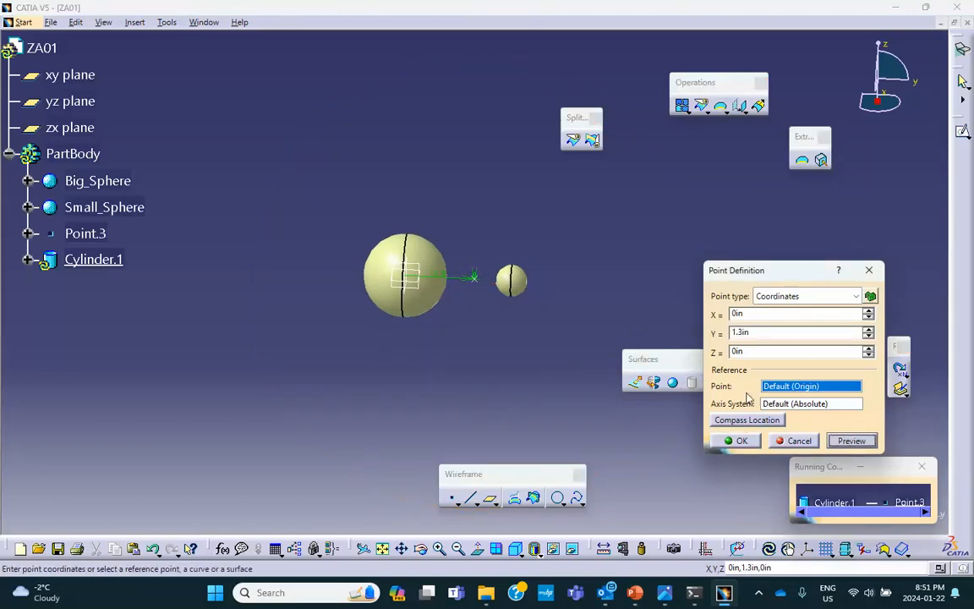
left_click(738, 442)
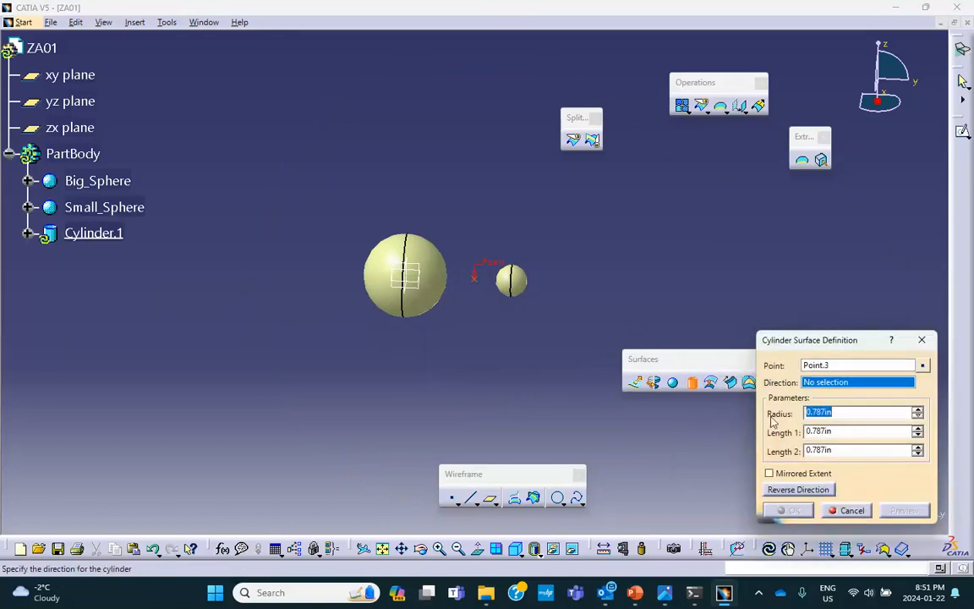
- Orient the cylinder along the Y component, reduce its radius to a thin connecting rod, preview it and create the surface
right_click(823, 387)
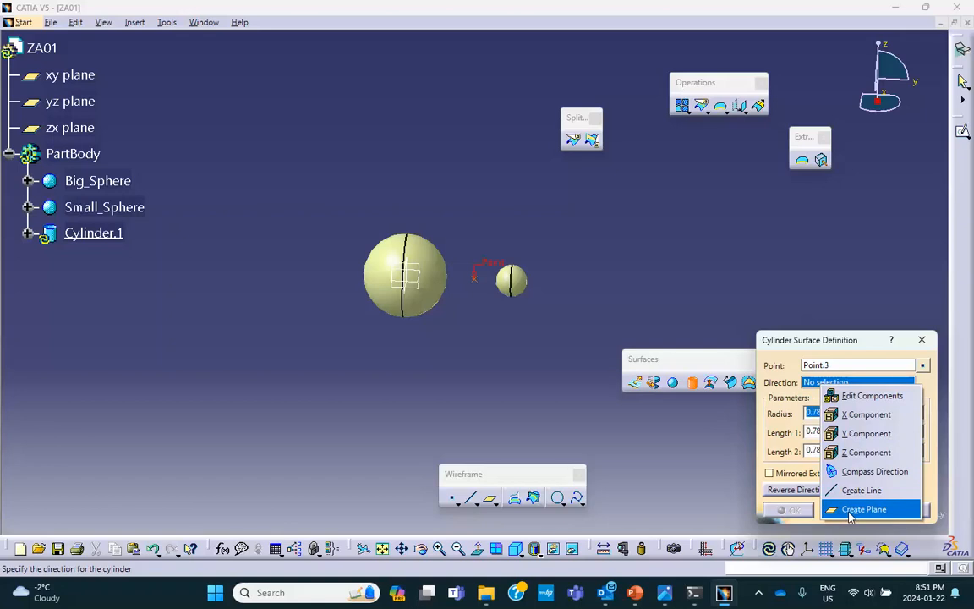
left_click(864, 433)
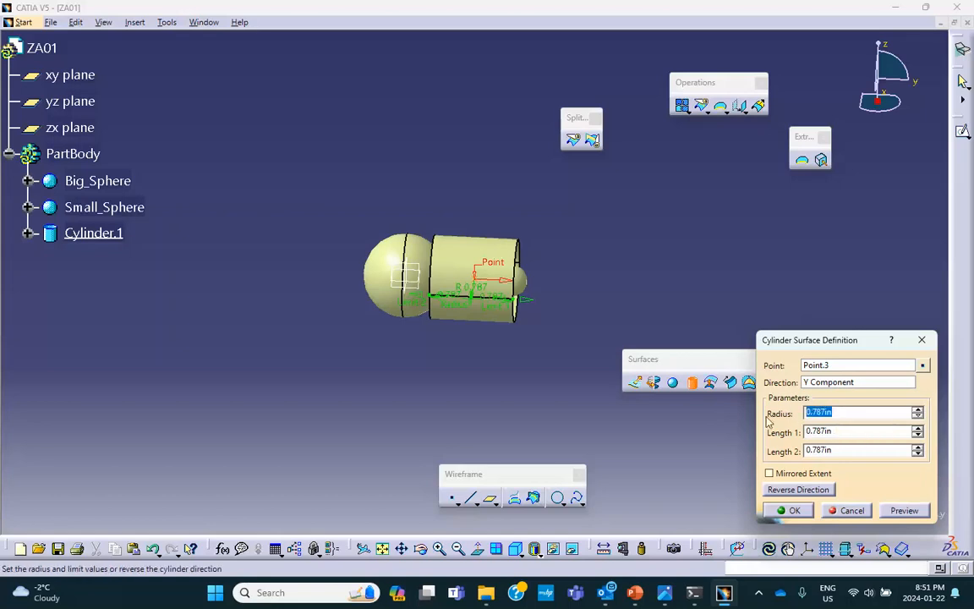
type("1")
left_click(907, 509)
middle_click_drag(511, 369, 468, 343)
left_click(794, 511)
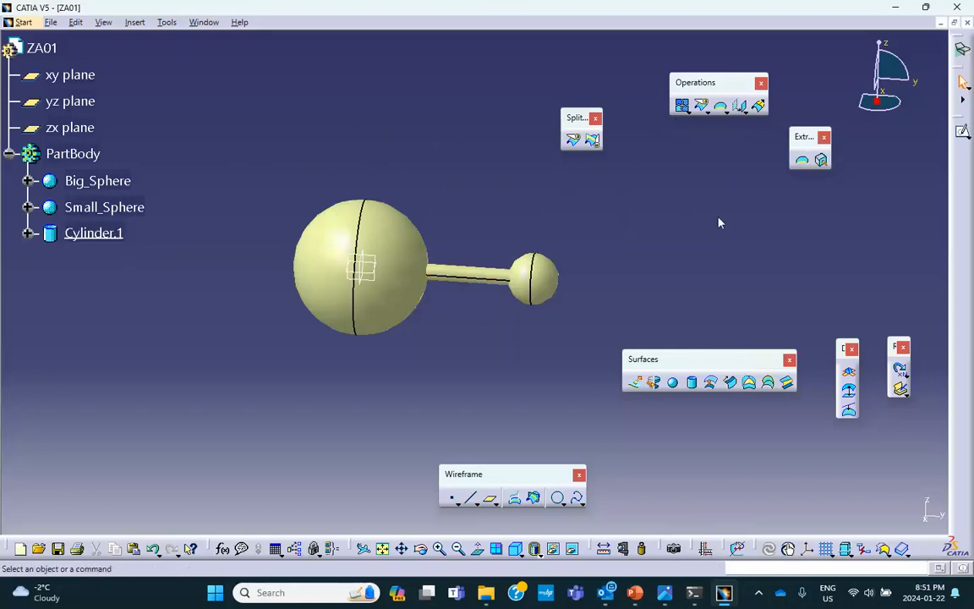
- Sketch a large centred rectangle from the origin on the xy plane, enclosing both spheres, then exit the sketch and clear the selection
left_click(88, 80)
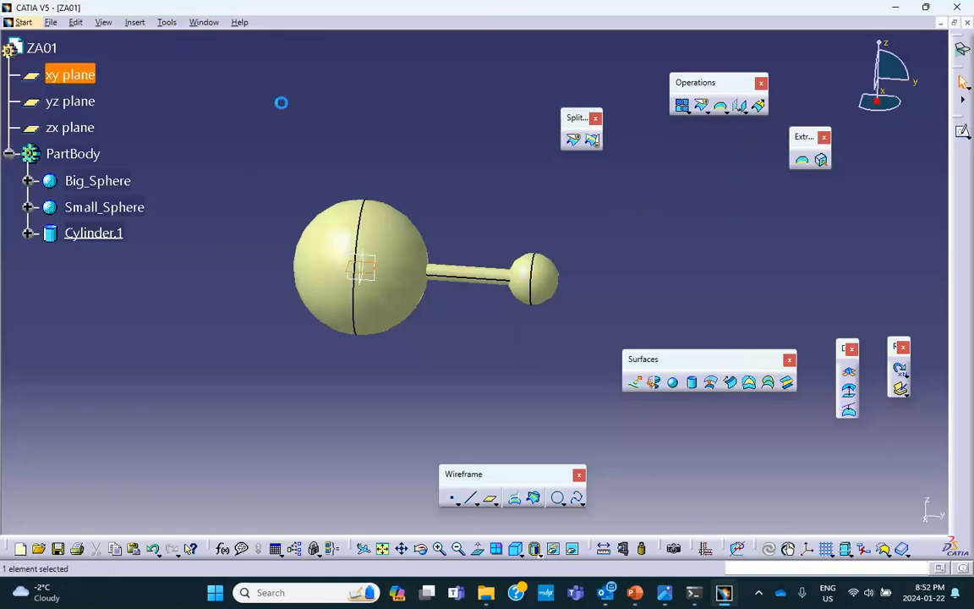
left_click(963, 133)
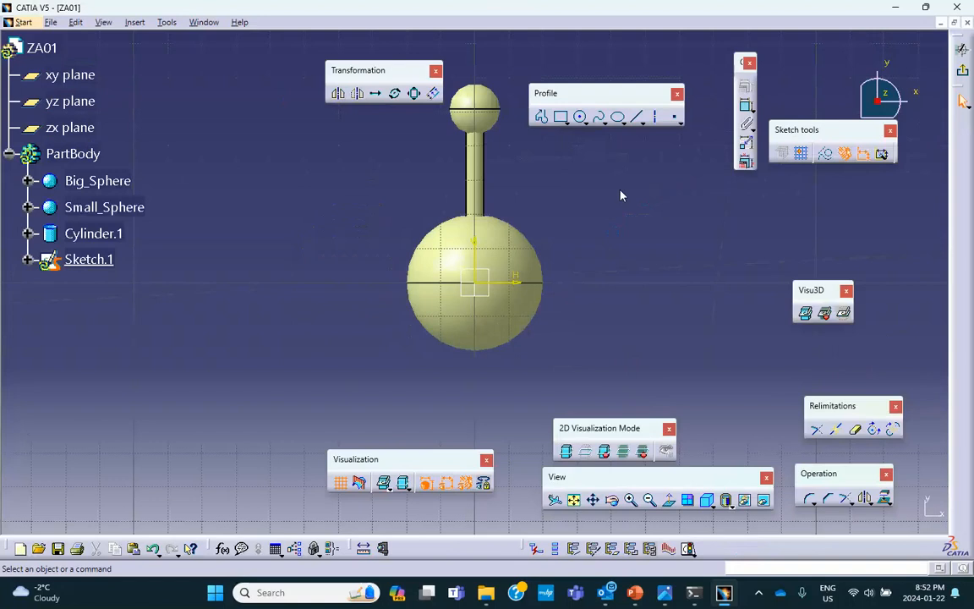
left_click(565, 122)
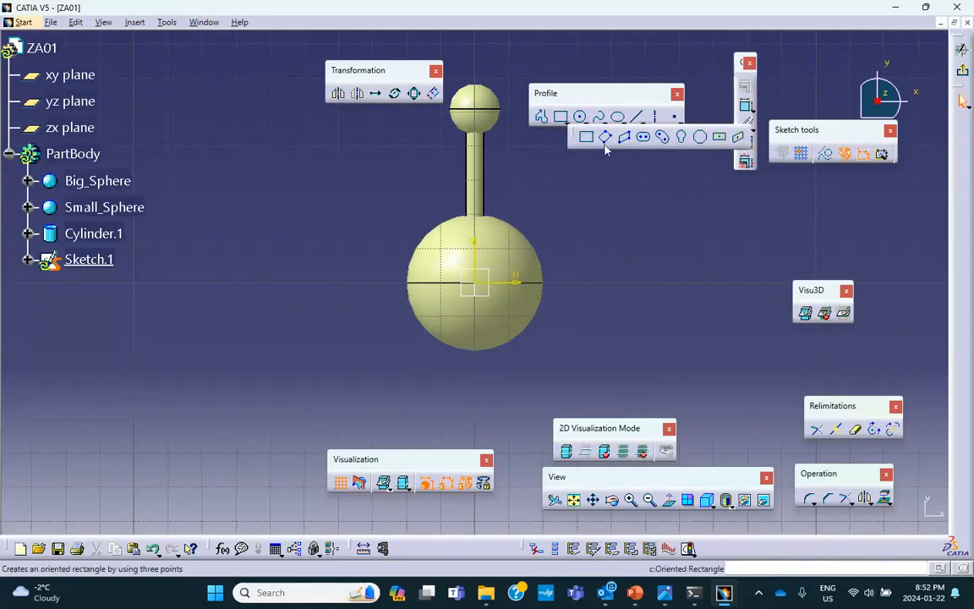
left_click(719, 137)
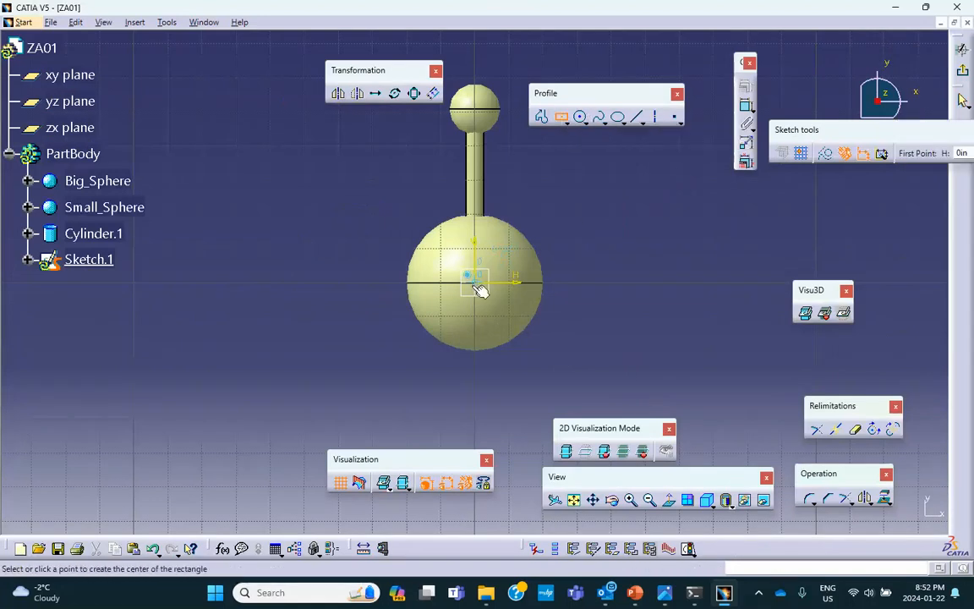
left_click(475, 283)
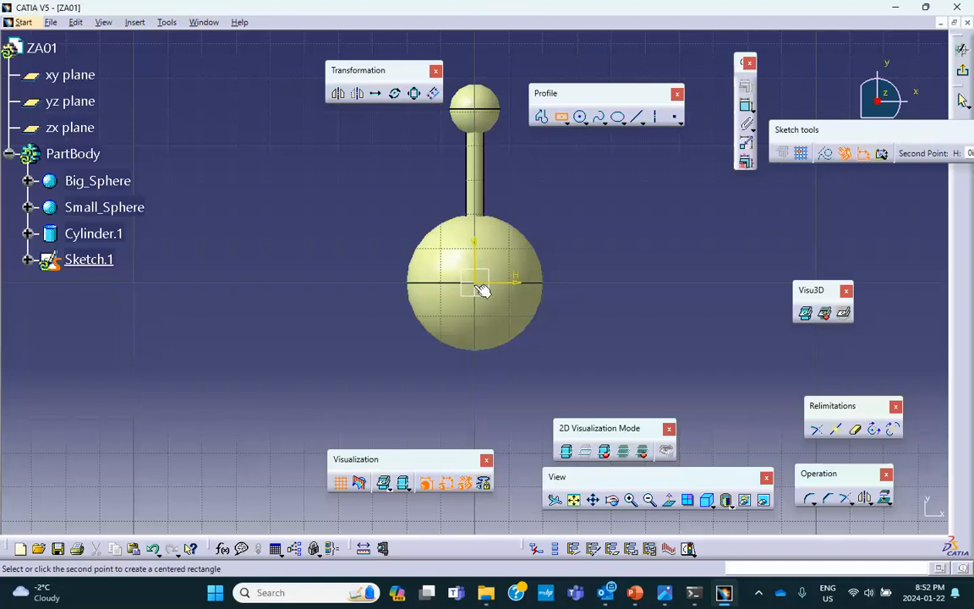
middle_click_drag(725, 406, 652, 374)
left_click(671, 323)
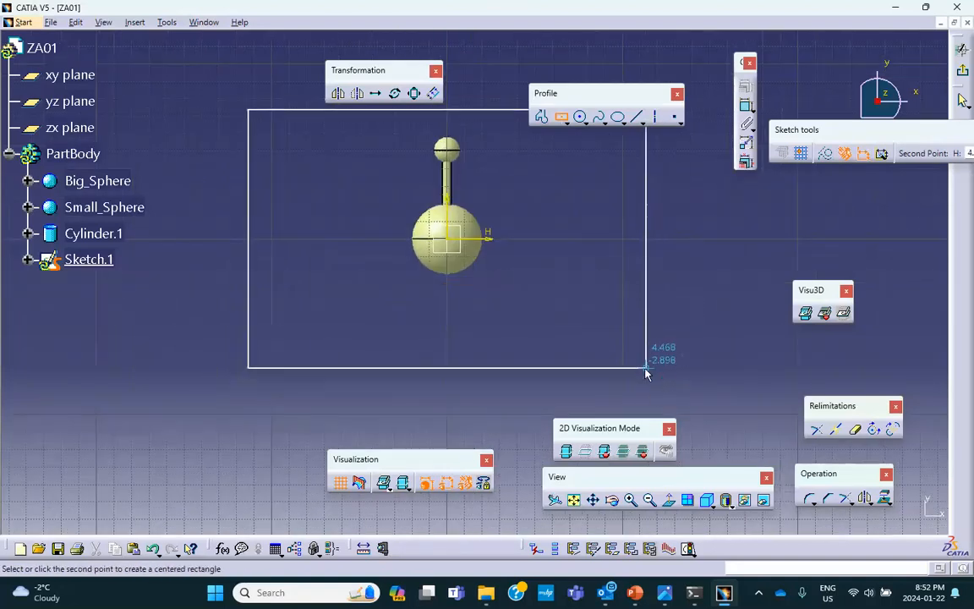
left_click(660, 413)
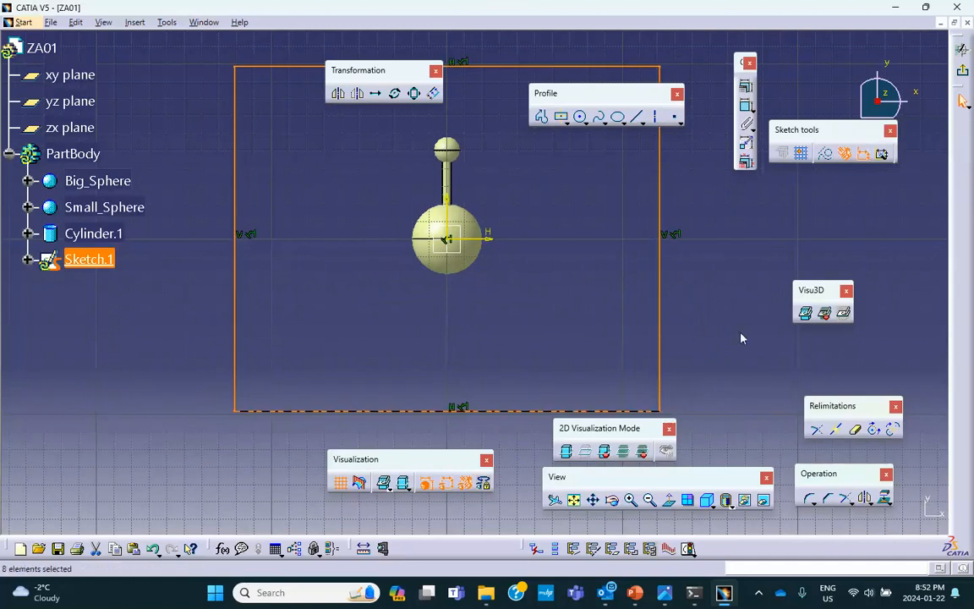
left_click(963, 76)
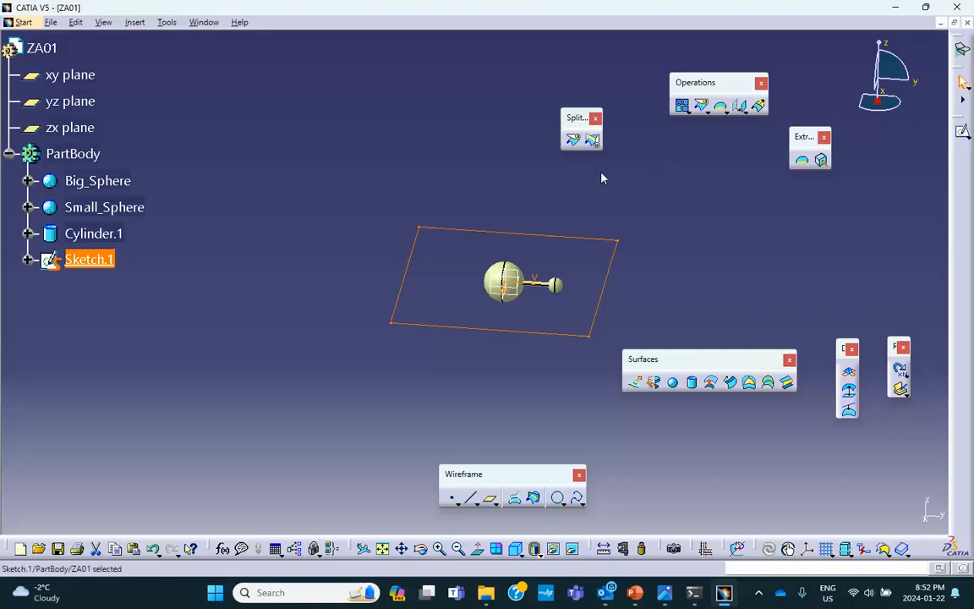
left_click(655, 239)
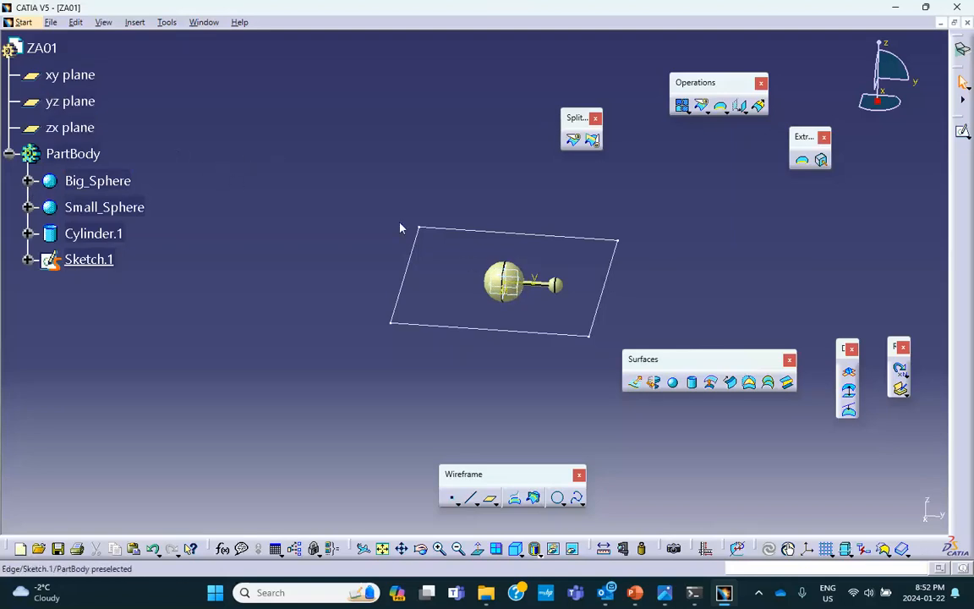
- Switch to the Part Design workbench and detach the set of surface-based feature commands as a separate toolbar in the upper view area
left_click(23, 22)
mouse_move(60, 84)
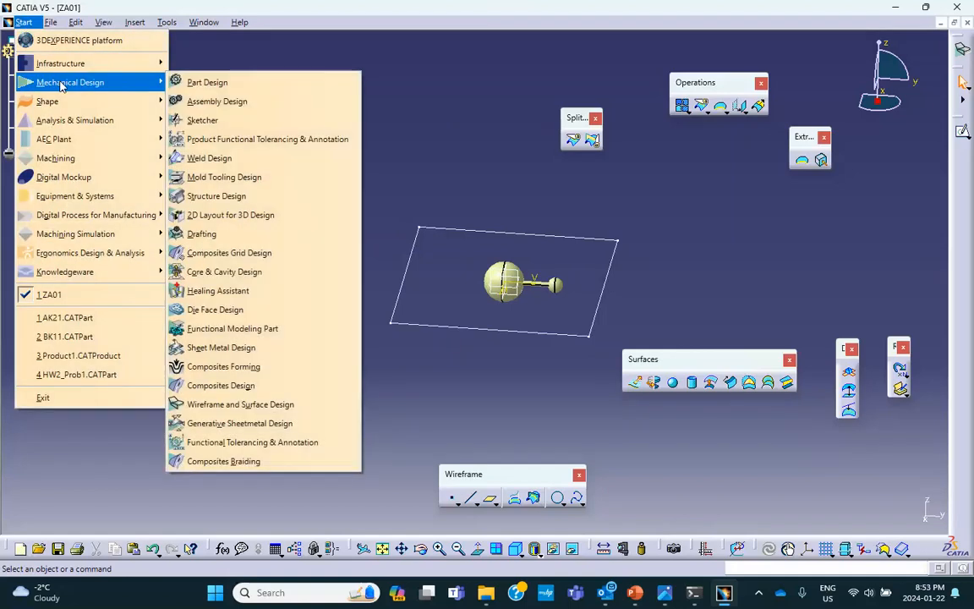
left_click(207, 82)
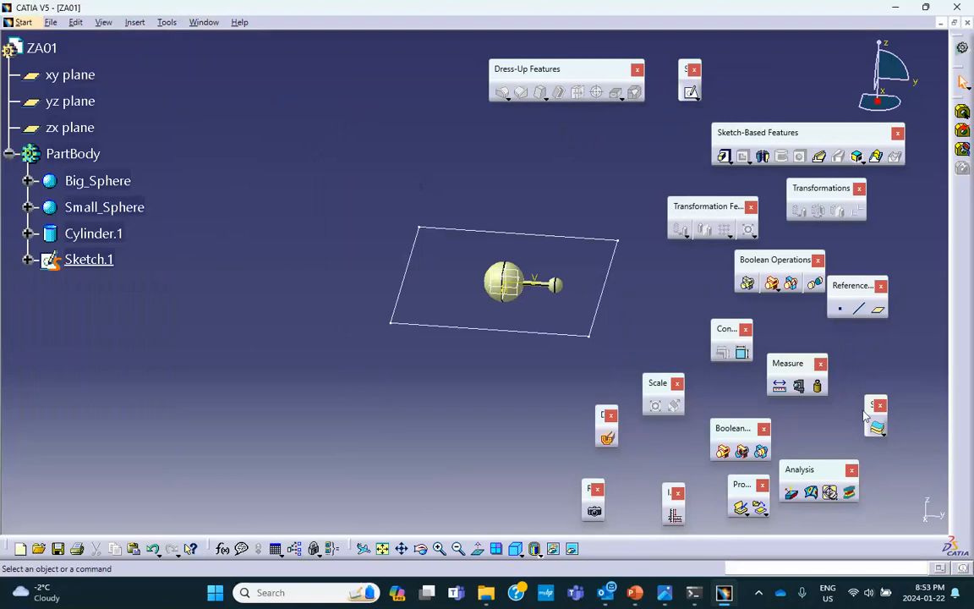
left_click_drag(871, 408, 315, 103)
left_click(324, 110)
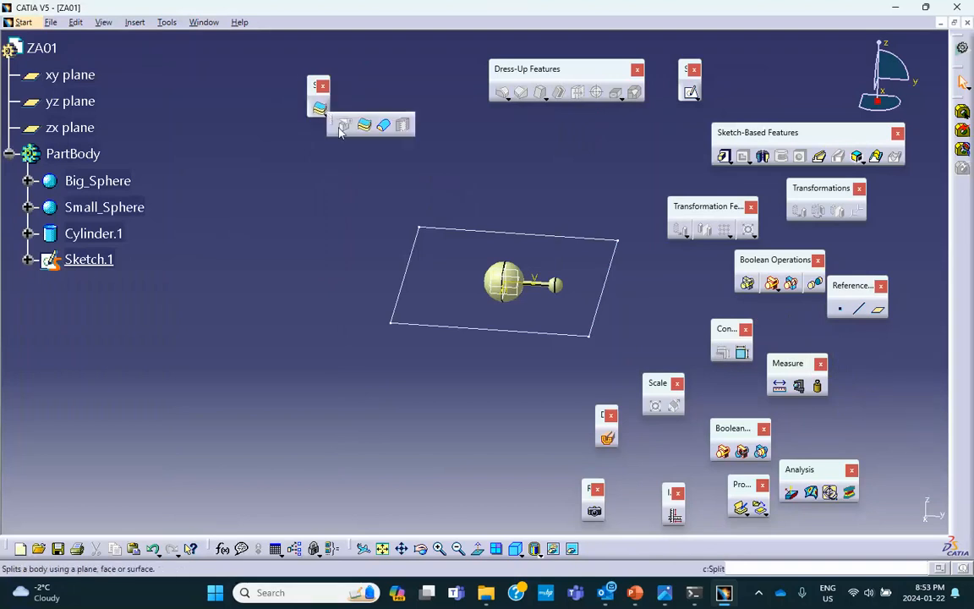
left_click_drag(332, 125, 359, 78)
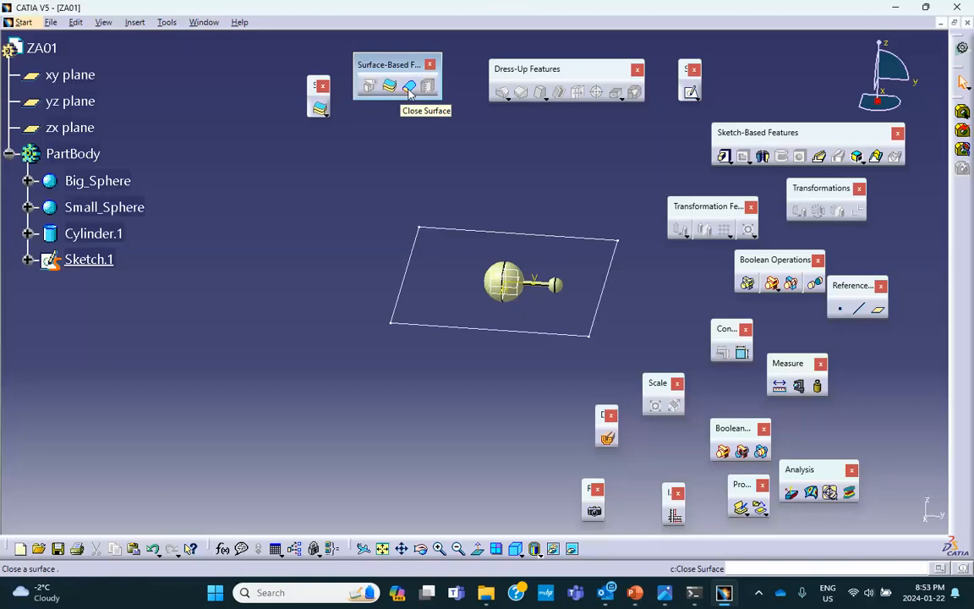
left_click(409, 88)
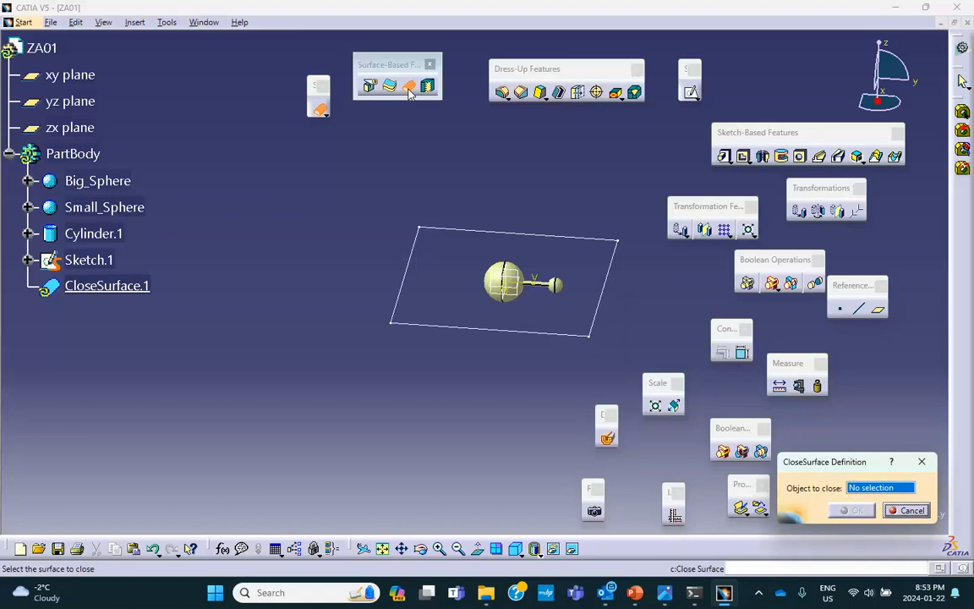
left_click(119, 181)
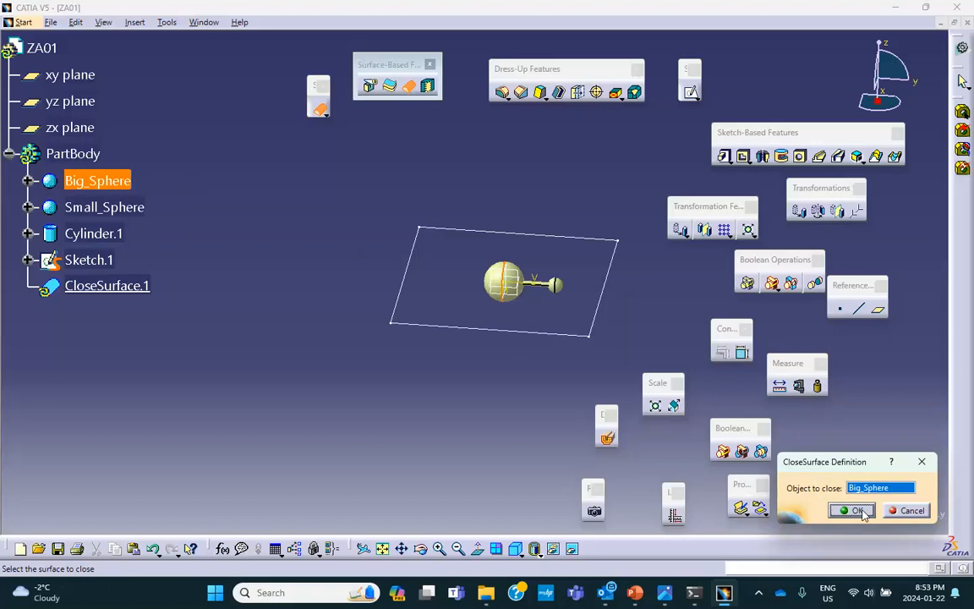
left_click(910, 511)
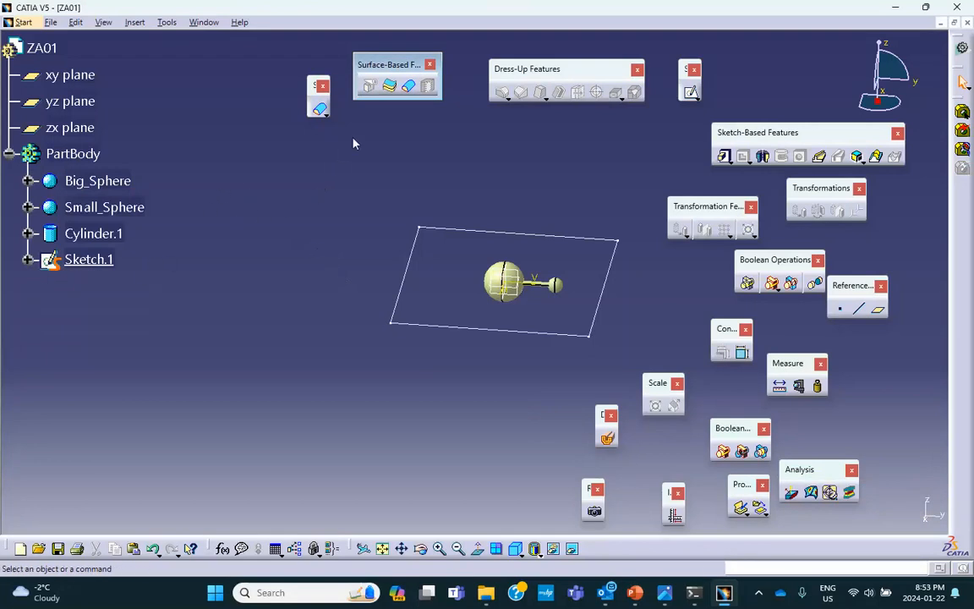
- Insert three new empty bodies into the part
left_click(133, 23)
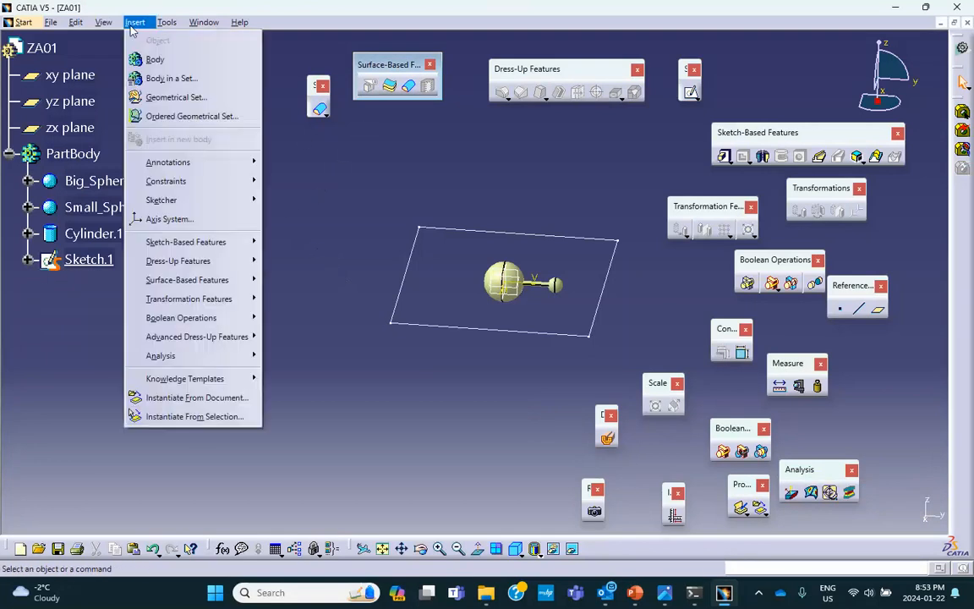
left_click(154, 60)
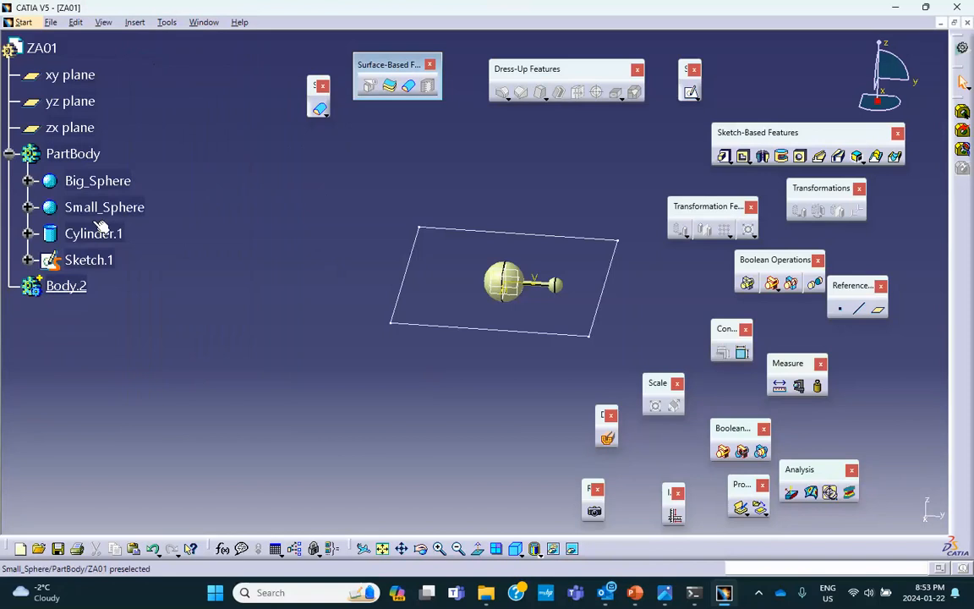
left_click(136, 23)
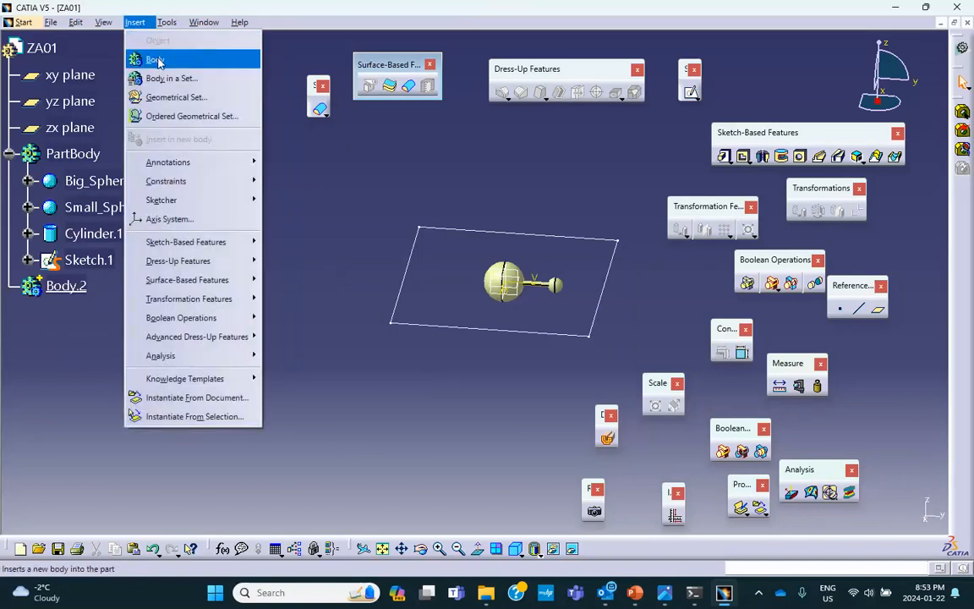
left_click(157, 60)
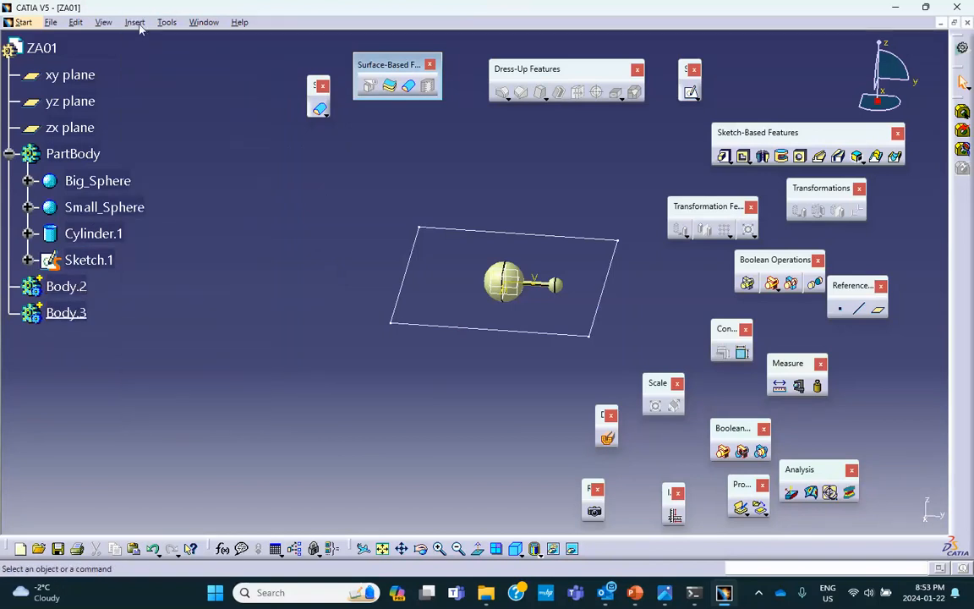
left_click(138, 23)
left_click(156, 59)
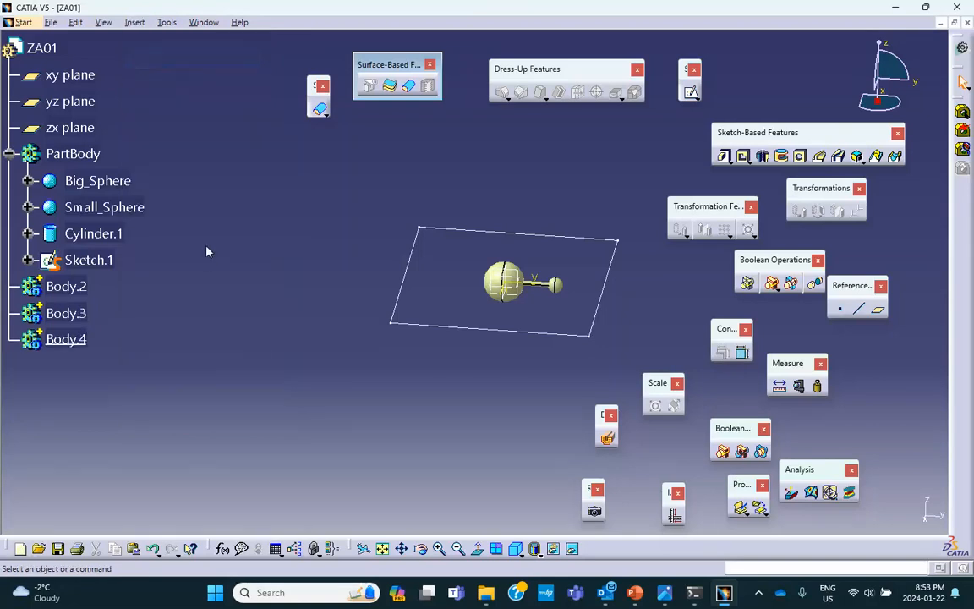
- Move Big_Sphere, Small_Sphere and the cylinder out of PartBody, each into its own new body, leaving the sketch in PartBody
left_click(110, 182)
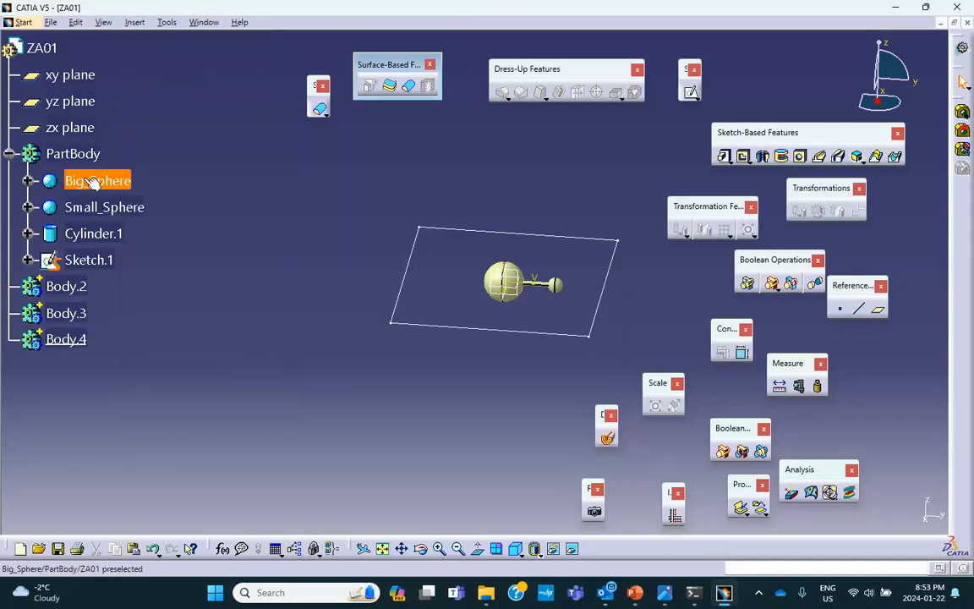
left_click_drag(112, 184, 191, 253)
left_click_drag(112, 292, 78, 288)
left_click_drag(123, 187, 139, 193)
left_click_drag(85, 287, 80, 288)
left_click(91, 179)
left_click_drag(91, 179, 165, 219)
left_click_drag(84, 289, 77, 288)
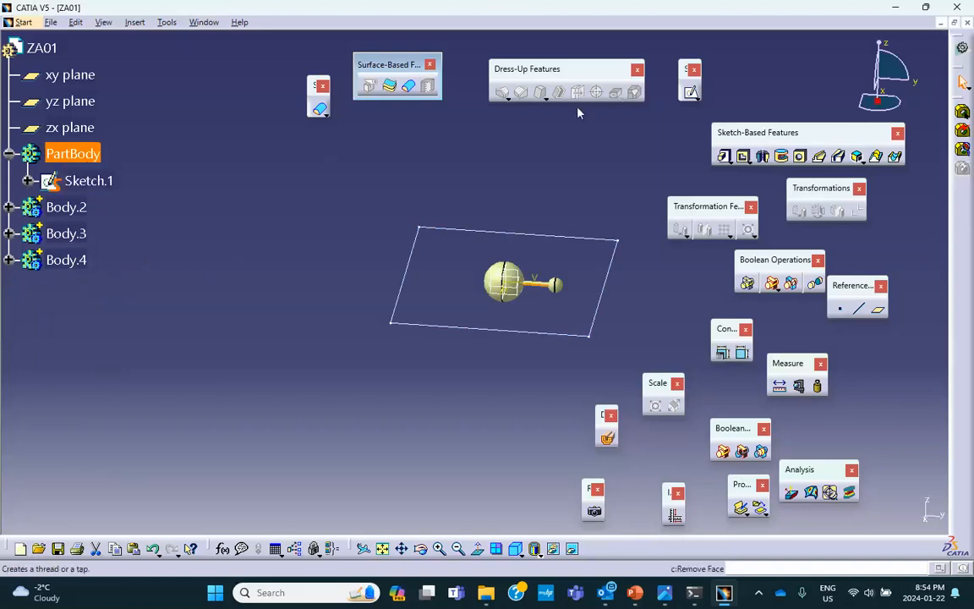
left_click(725, 155)
left_click(614, 246)
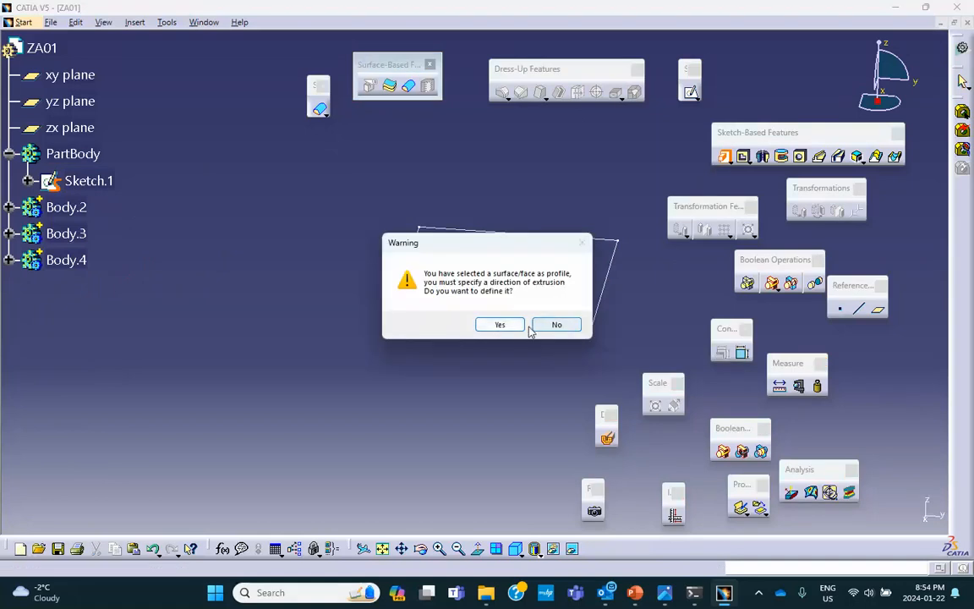
left_click(500, 325)
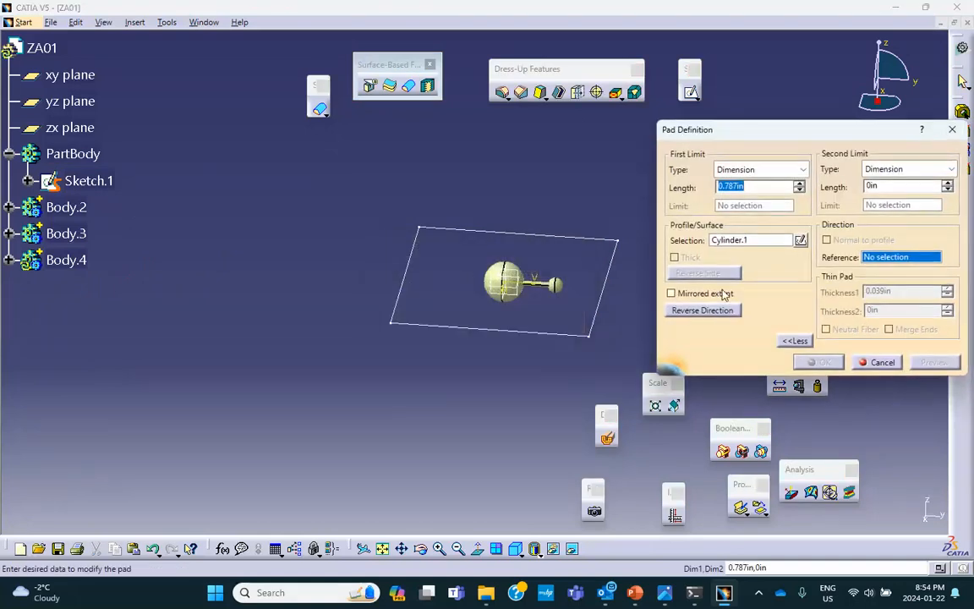
left_click(593, 323)
left_click(595, 327)
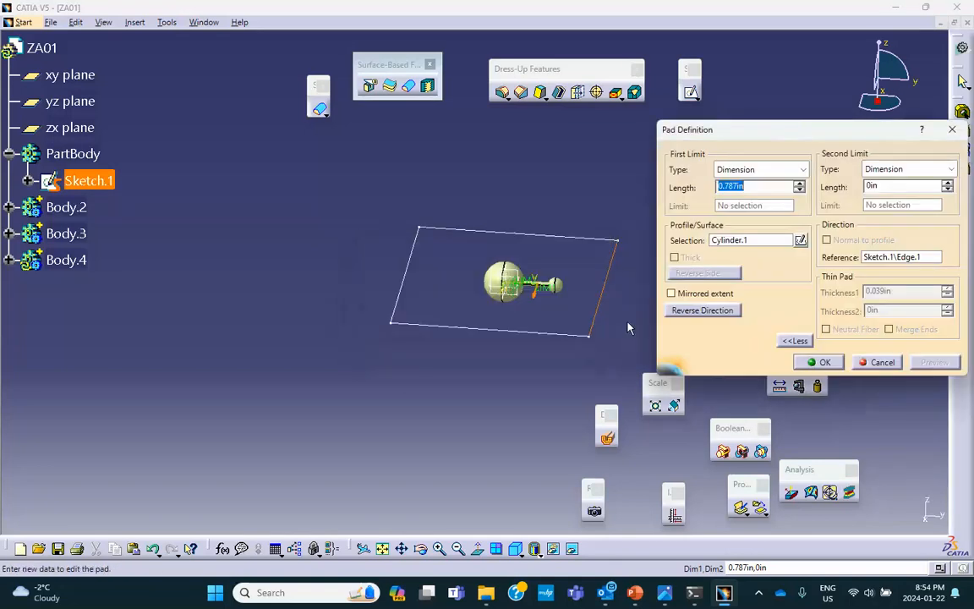
left_click(878, 363)
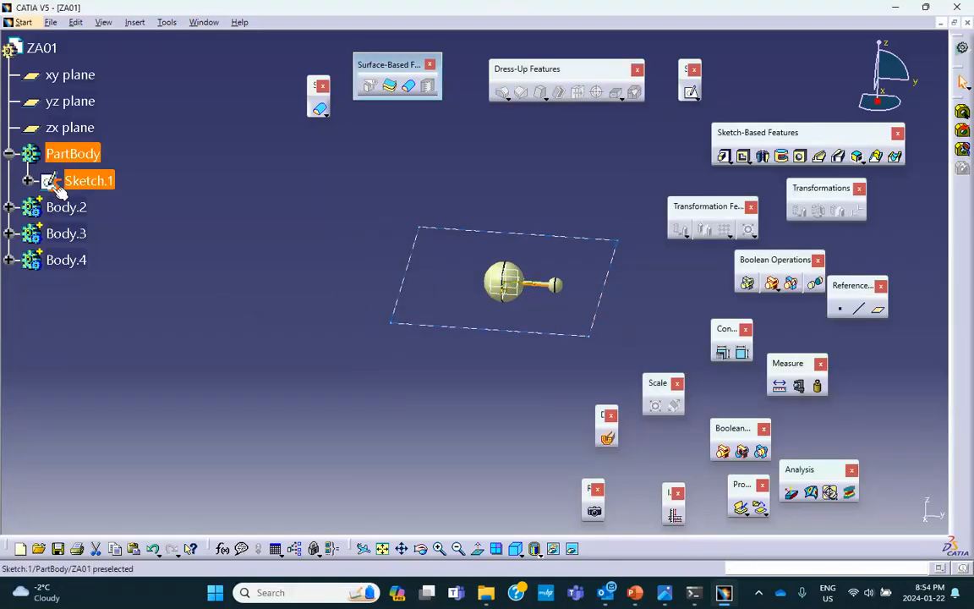
left_click(360, 174)
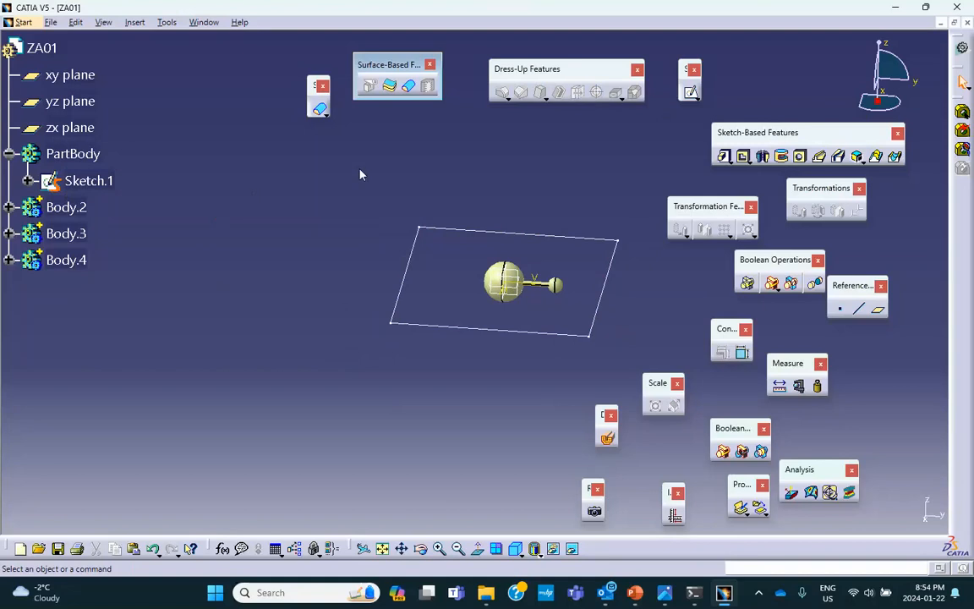
- Make PartBody the work object and pad its rectangle sketch 1 in downward from the xy plane
right_click(72, 153)
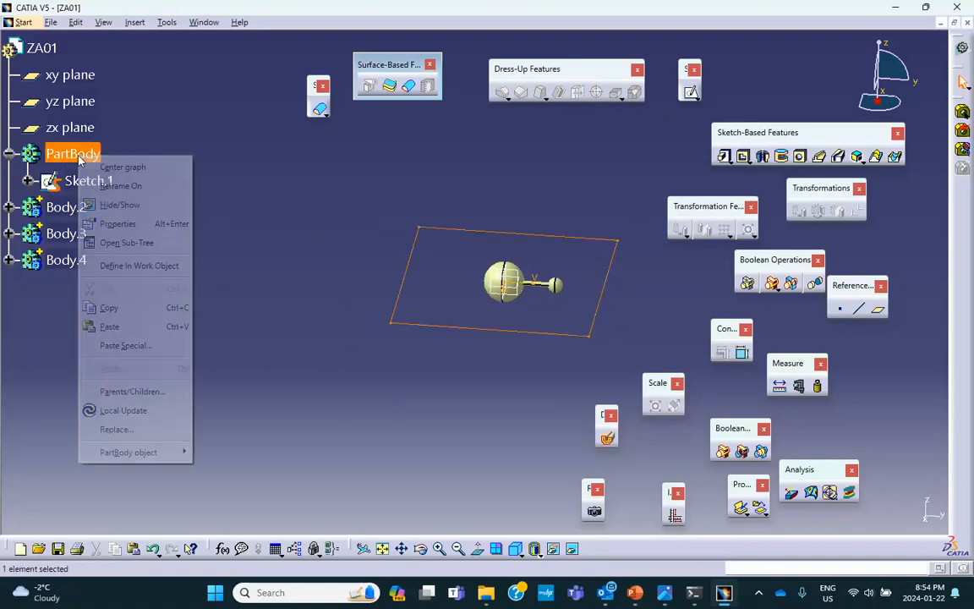
left_click(136, 266)
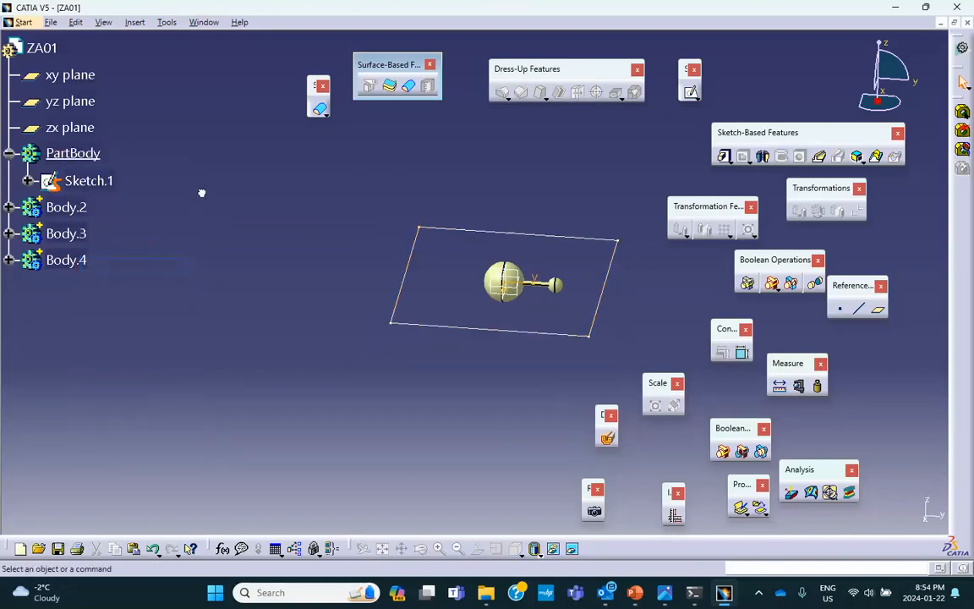
left_click(723, 155)
left_click(464, 226)
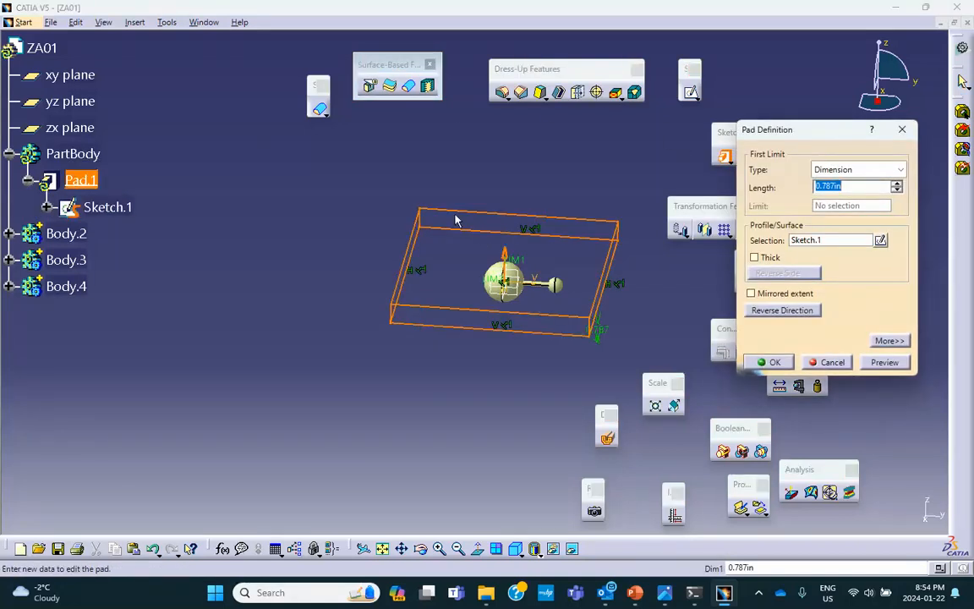
middle_click_drag(506, 311, 530, 245)
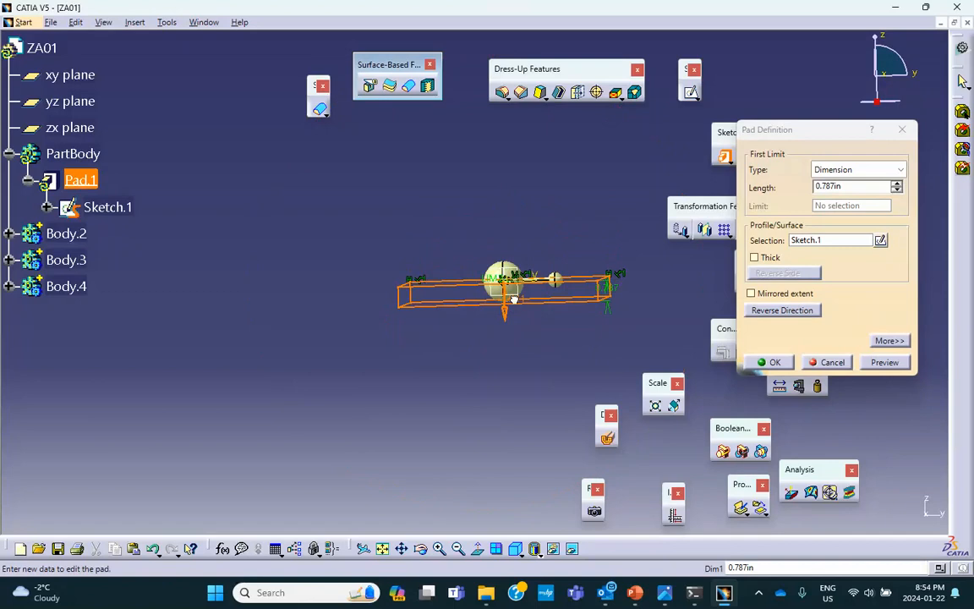
left_click_drag(520, 307, 514, 310)
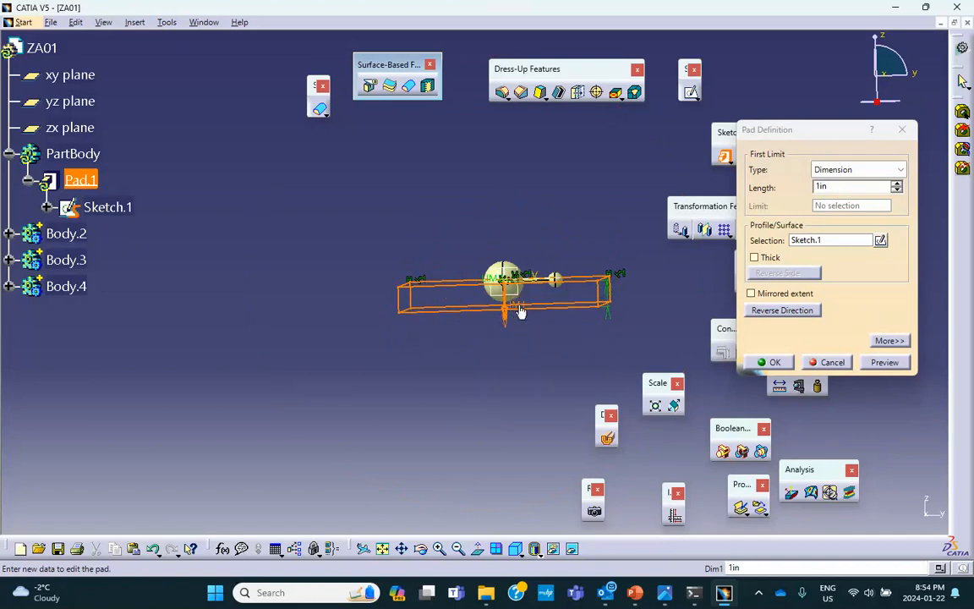
left_click_drag(522, 306, 523, 313)
middle_click_drag(526, 320, 512, 252)
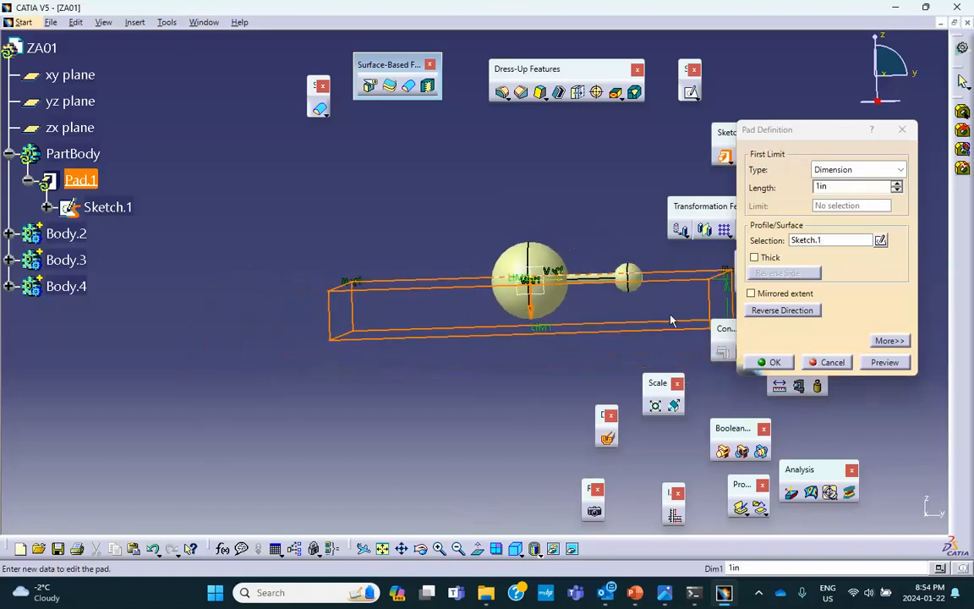
left_click(772, 362)
- Hide the rectangular pad in PartBody
middle_click_drag(583, 235, 592, 279)
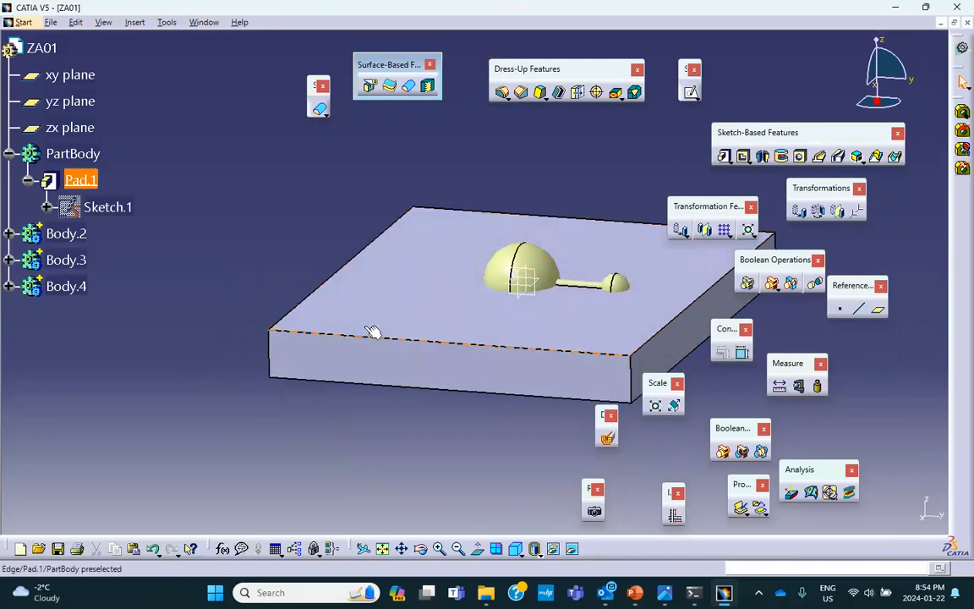
middle_click_drag(326, 302, 326, 238)
left_click(81, 179)
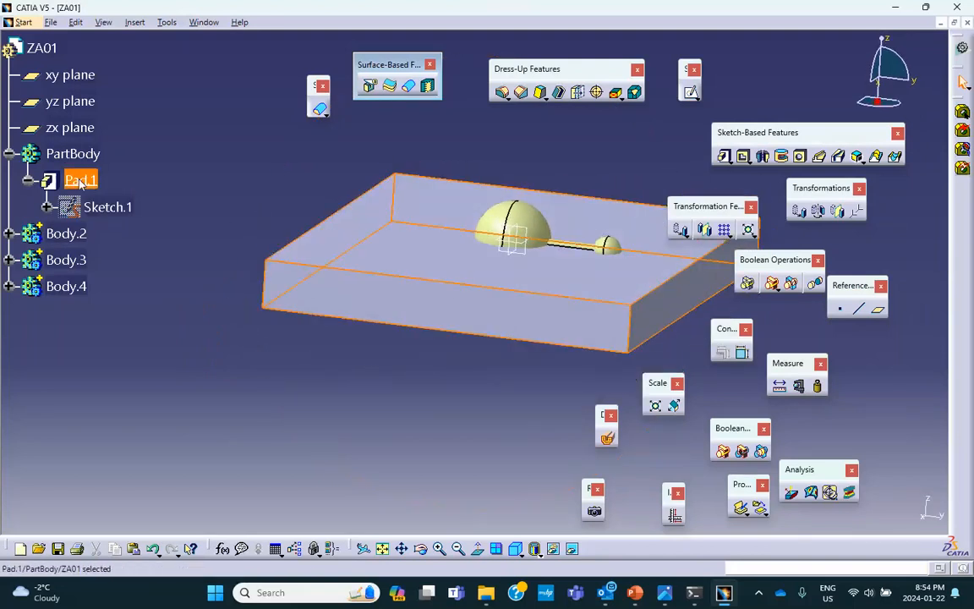
right_click(80, 180)
left_click(122, 230)
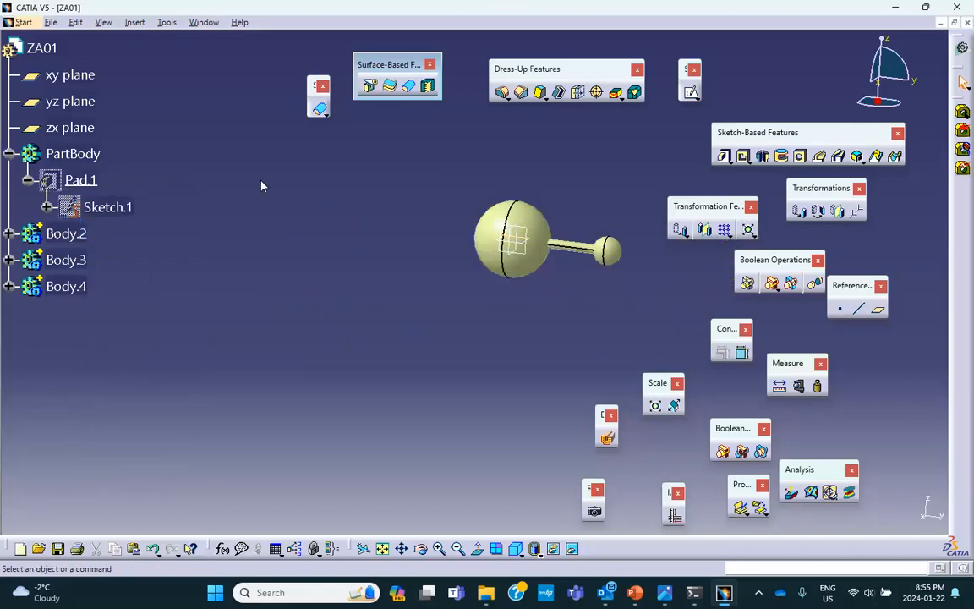
- With Body.2 as the work object, turn Big_Sphere into a solid with Close Surface and hide the original surface
left_click(9, 233)
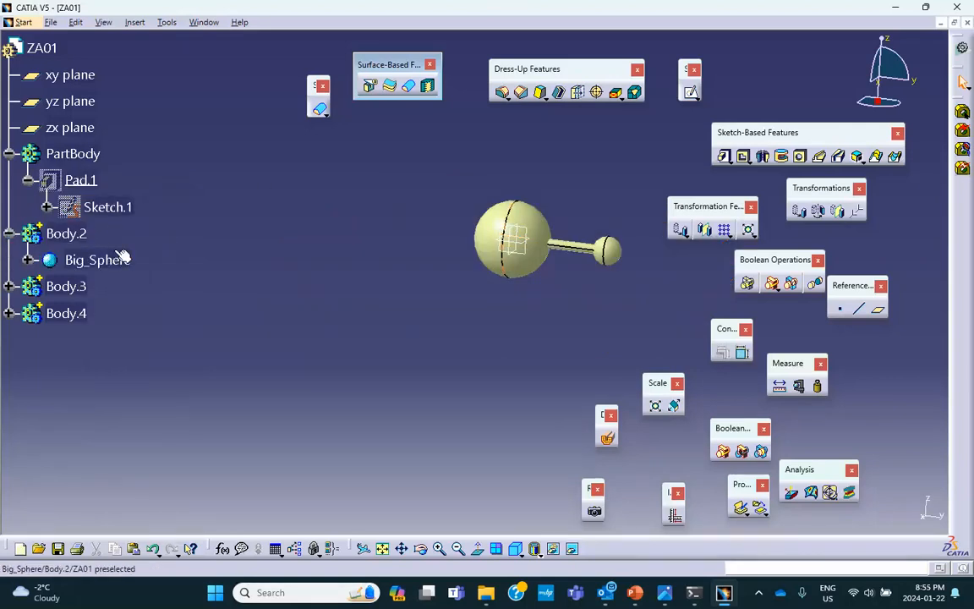
right_click(62, 235)
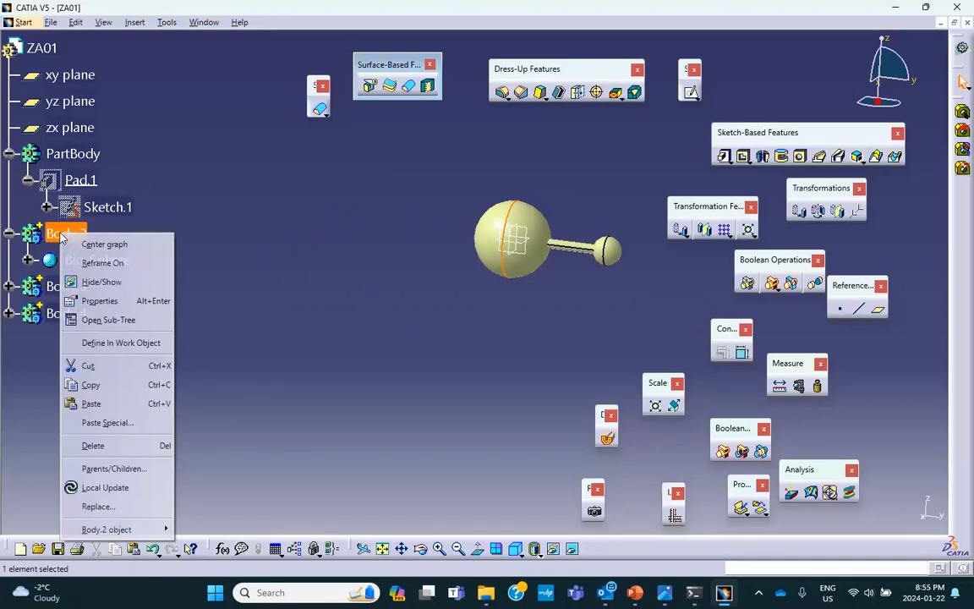
left_click(118, 342)
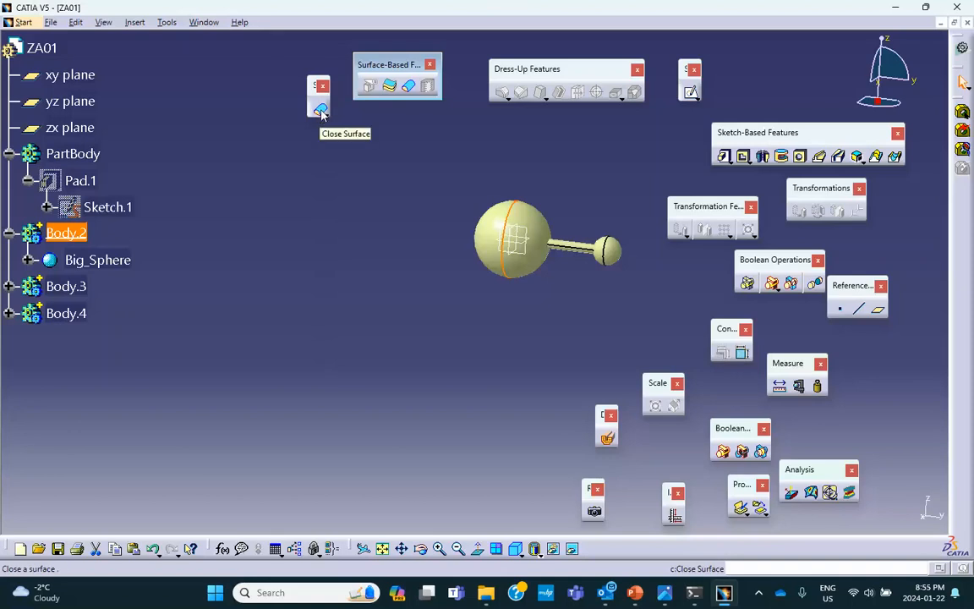
left_click(321, 111)
left_click(120, 261)
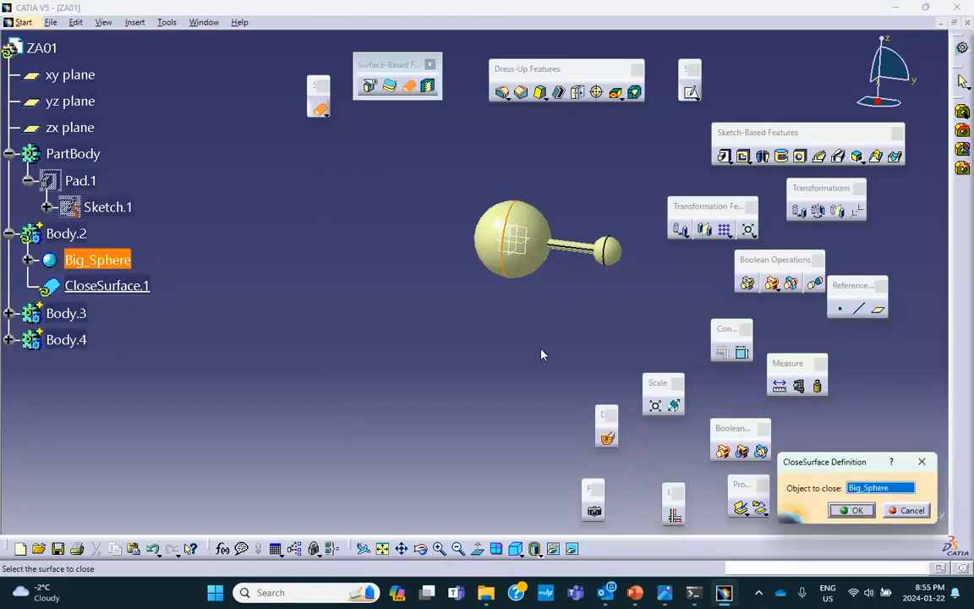
left_click(856, 511)
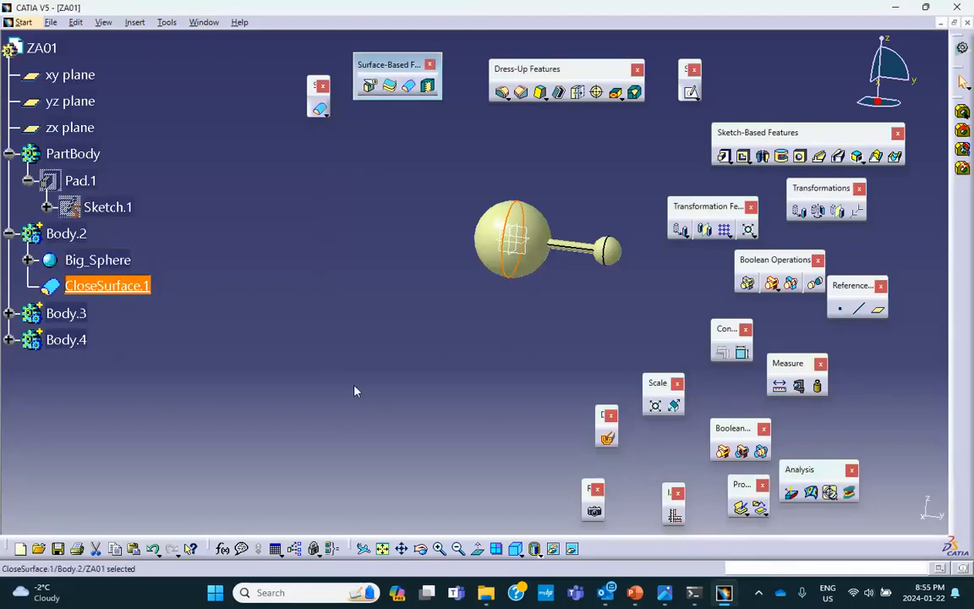
right_click(124, 258)
left_click(146, 310)
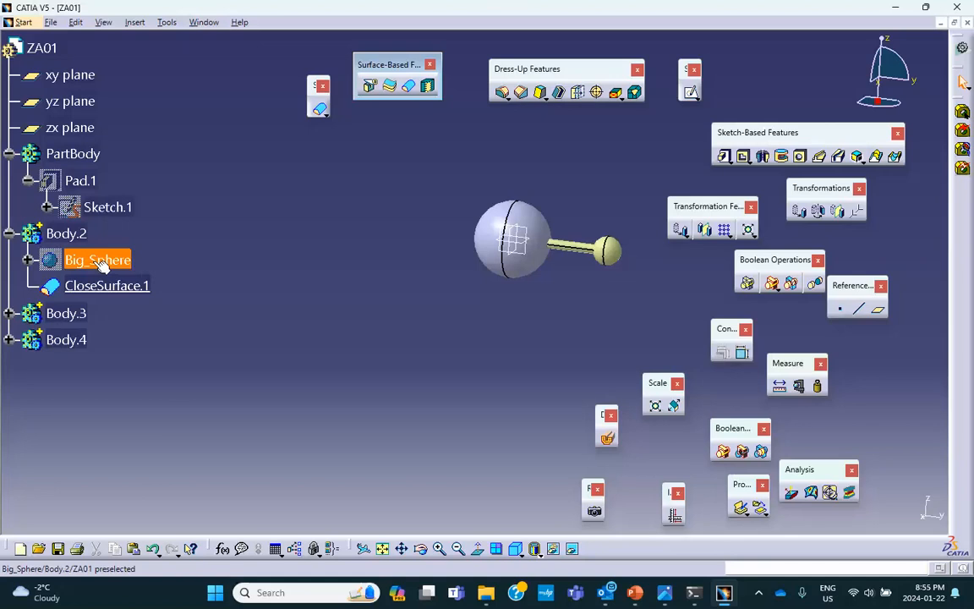
- With Body.3 as the work object, turn Small_Sphere into a solid with Close Surface and hide the original surface
right_click(66, 313)
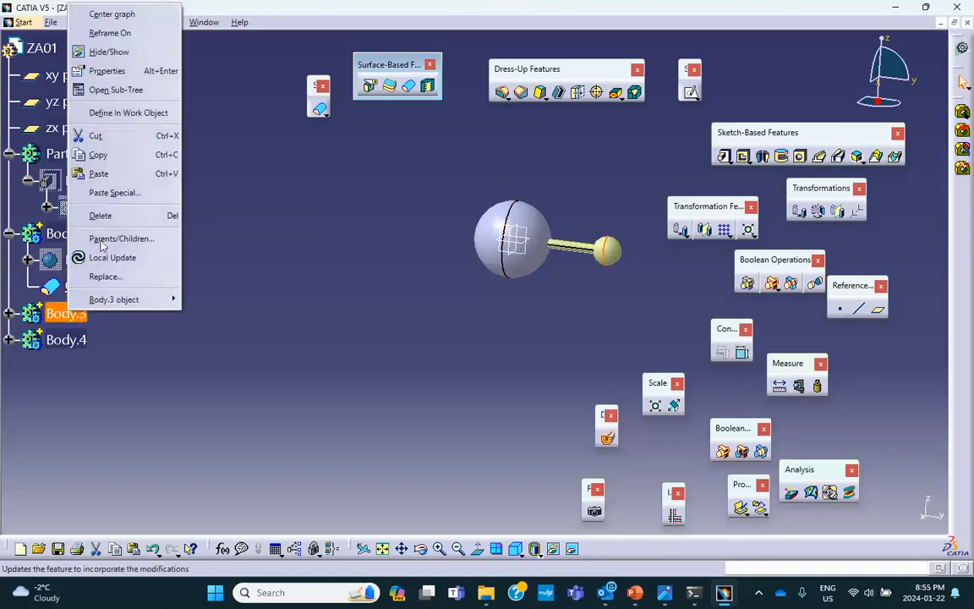
left_click(109, 113)
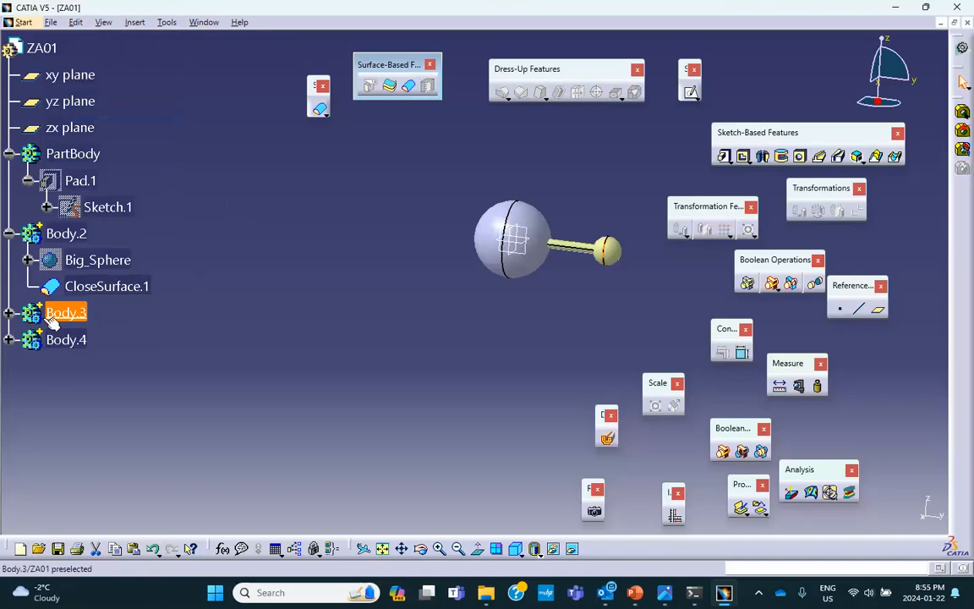
left_click(320, 108)
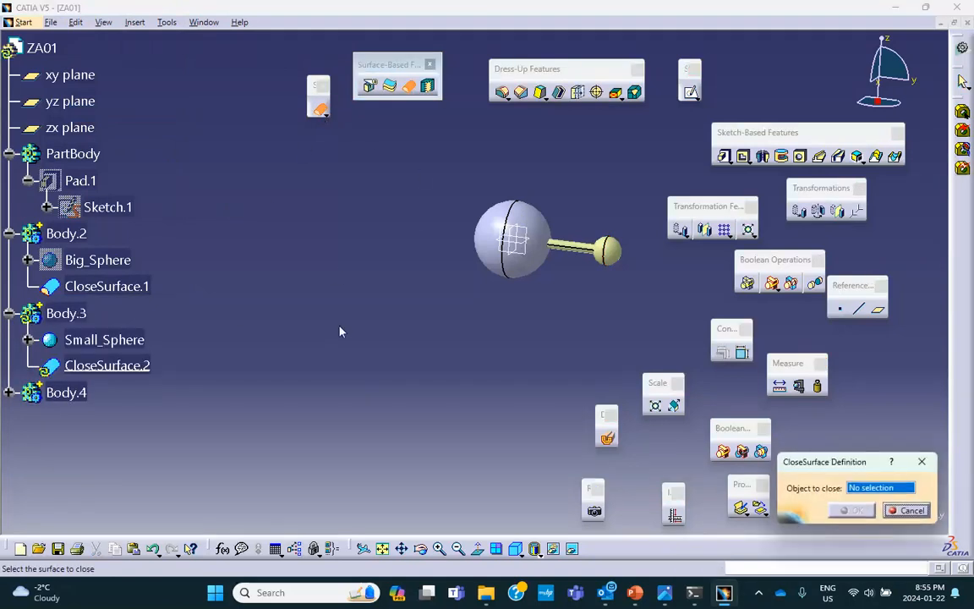
left_click(623, 255)
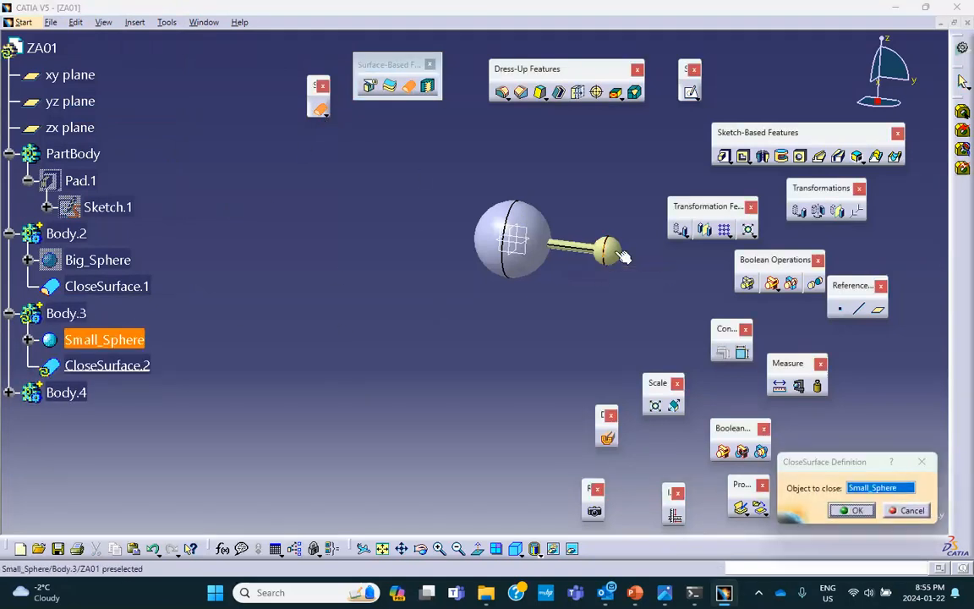
left_click(857, 510)
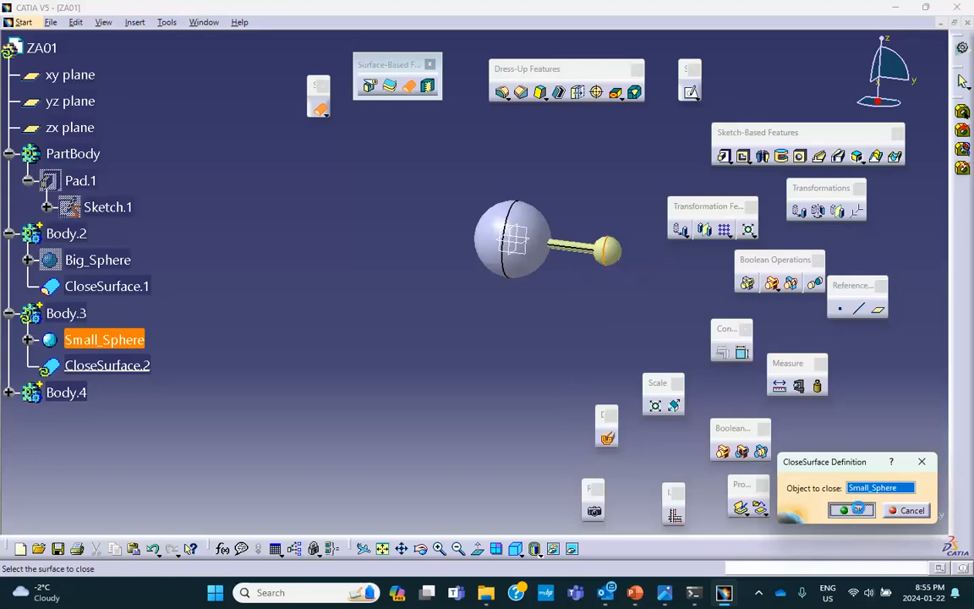
right_click(102, 347)
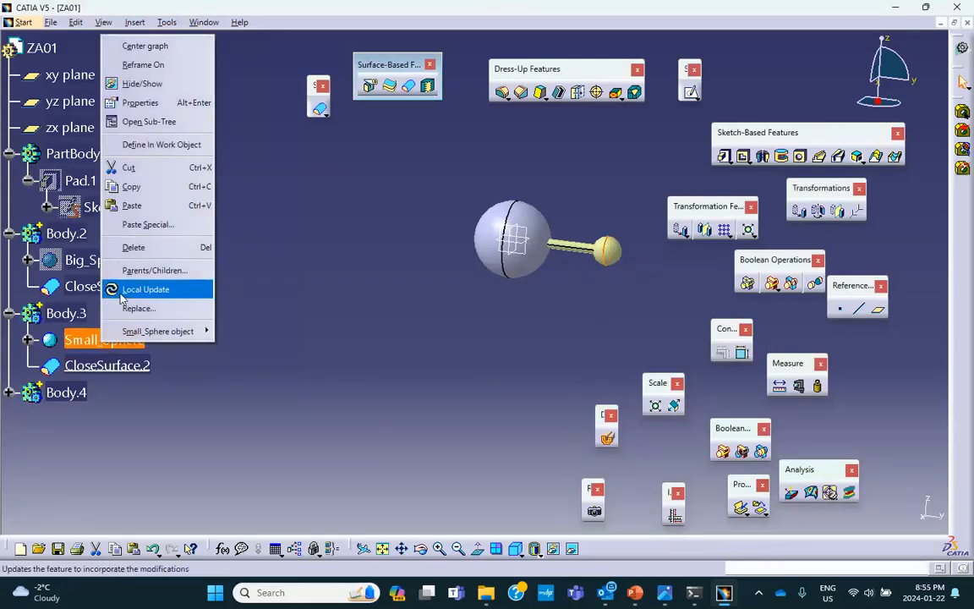
left_click(153, 92)
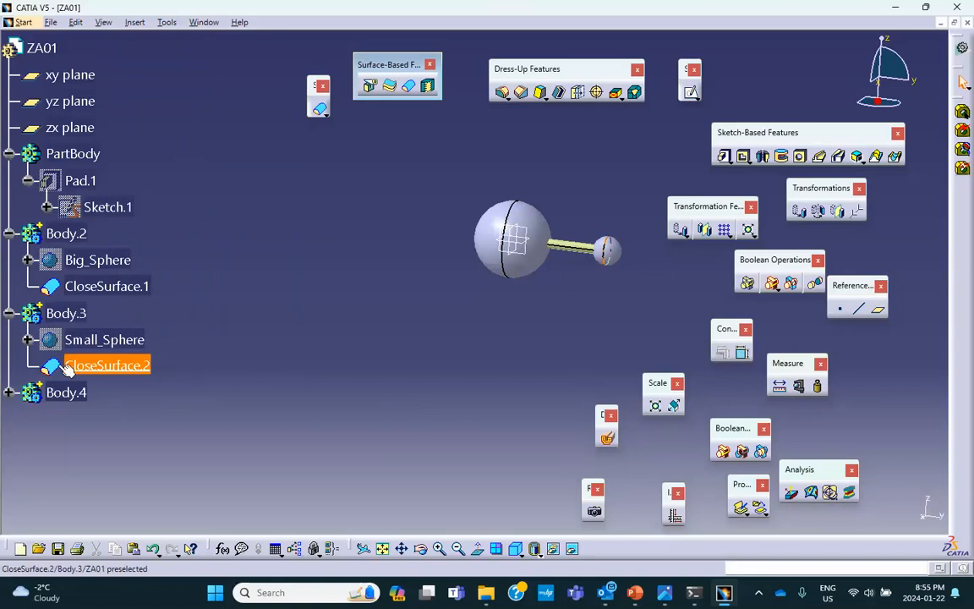
- With Body.4 as the work object, turn the cylinder into a solid with Close Surface and hide the original surface
scroll(304, 253, "down", 1)
right_click(108, 339)
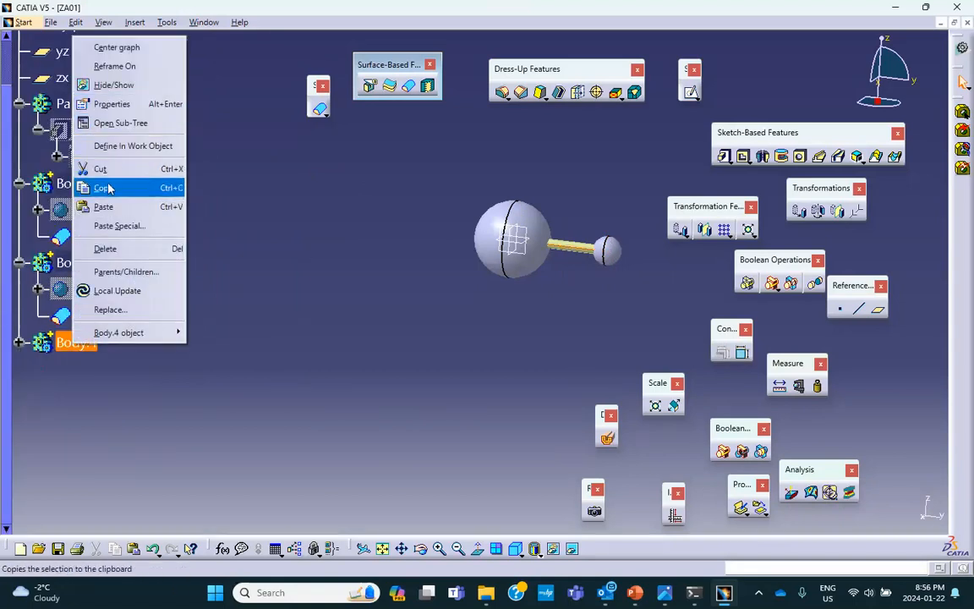
left_click(116, 146)
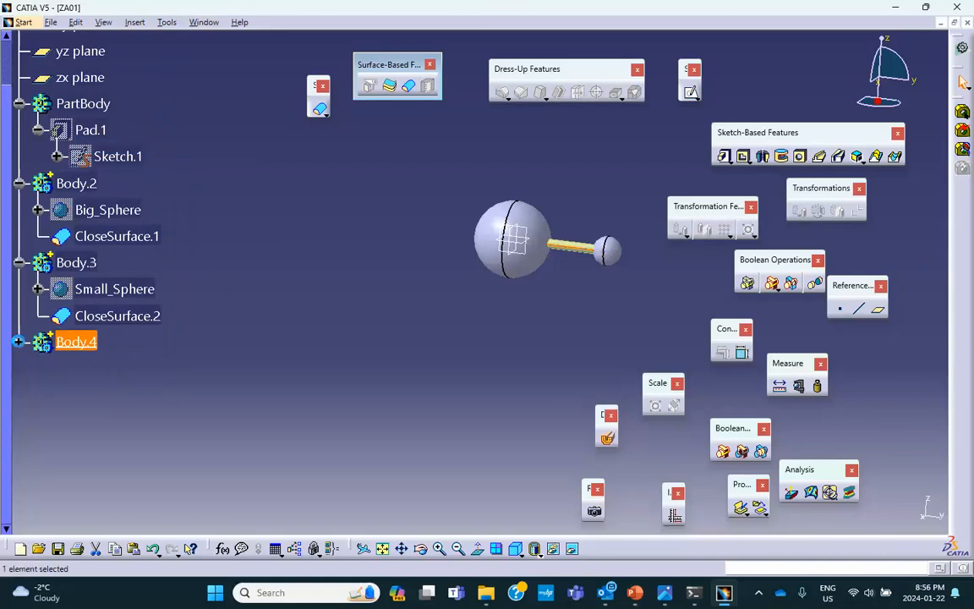
left_click(19, 341)
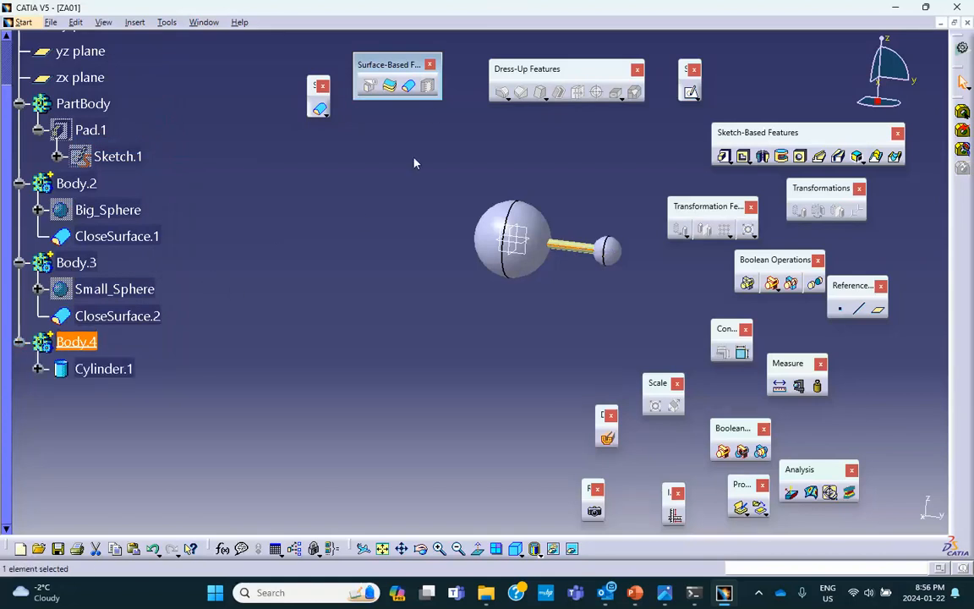
left_click(409, 88)
left_click(104, 369)
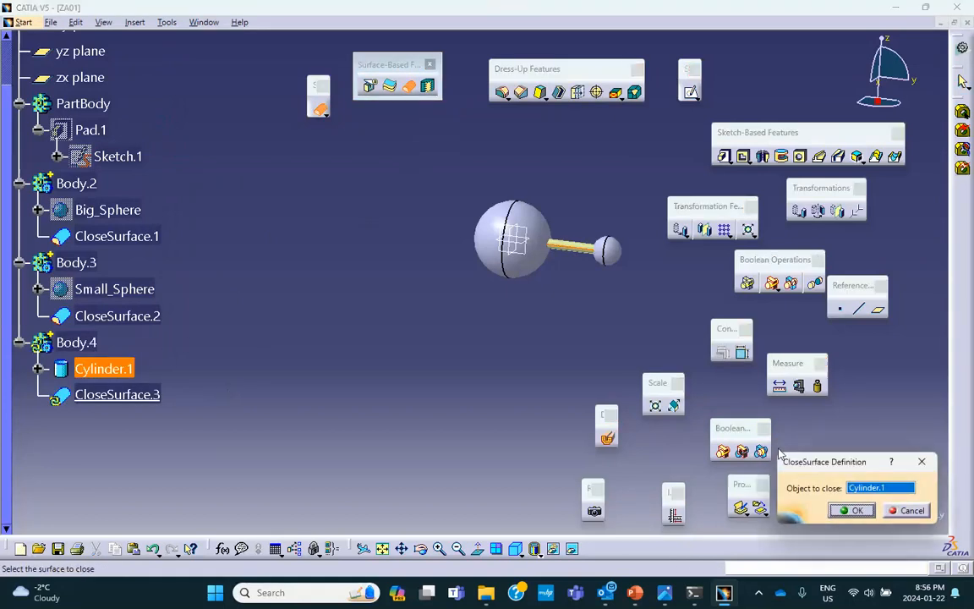
left_click(850, 512)
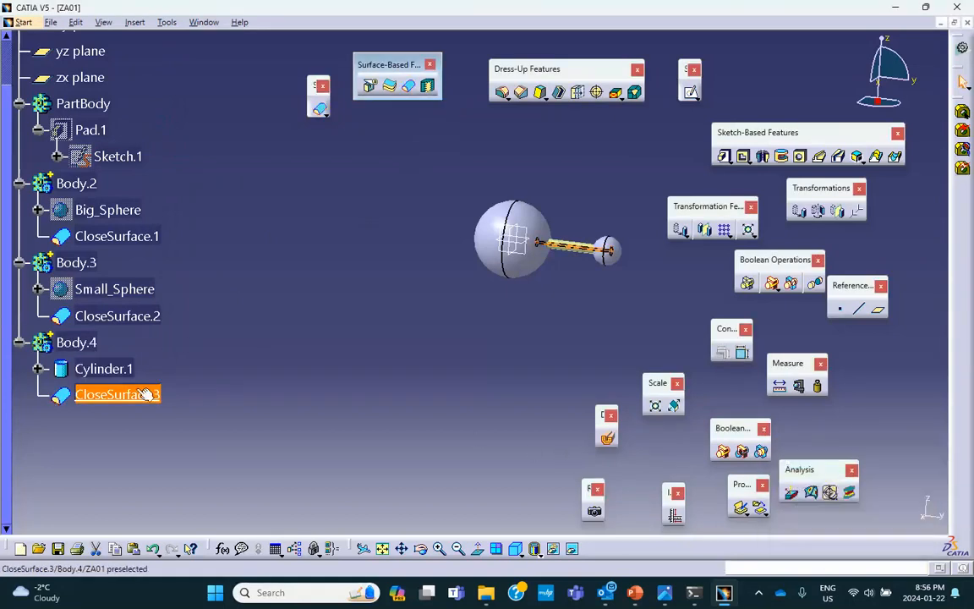
right_click(108, 372)
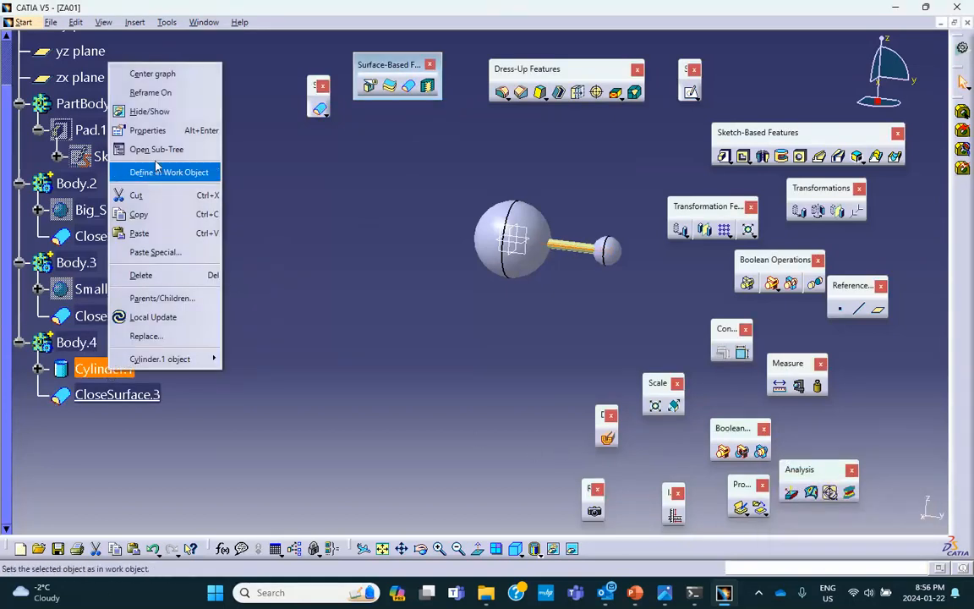
left_click(169, 112)
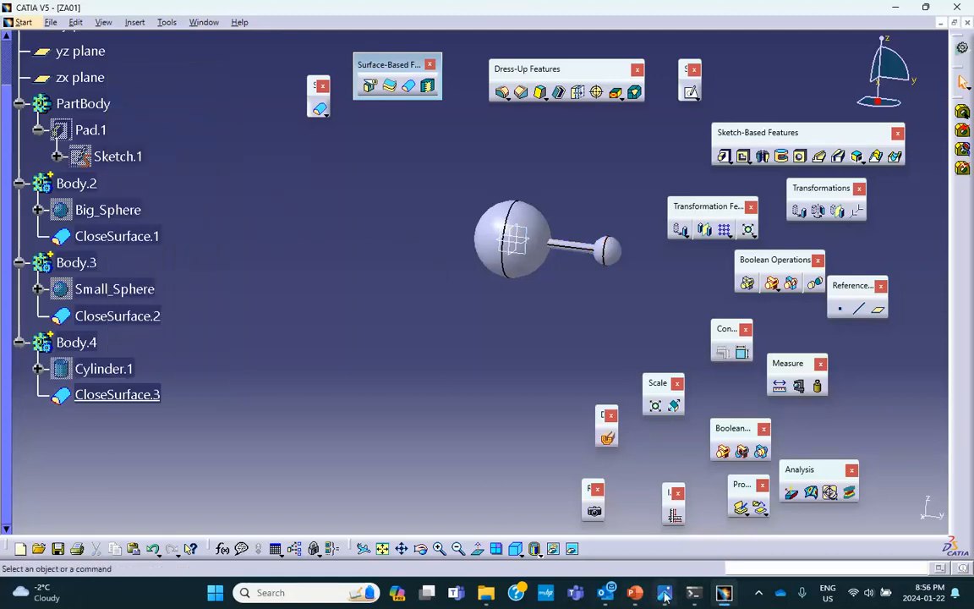
- Switch to PowerPoint to examine the Activity ZA01 slide's target shapes, and return to CATIA
mouse_move(636, 597)
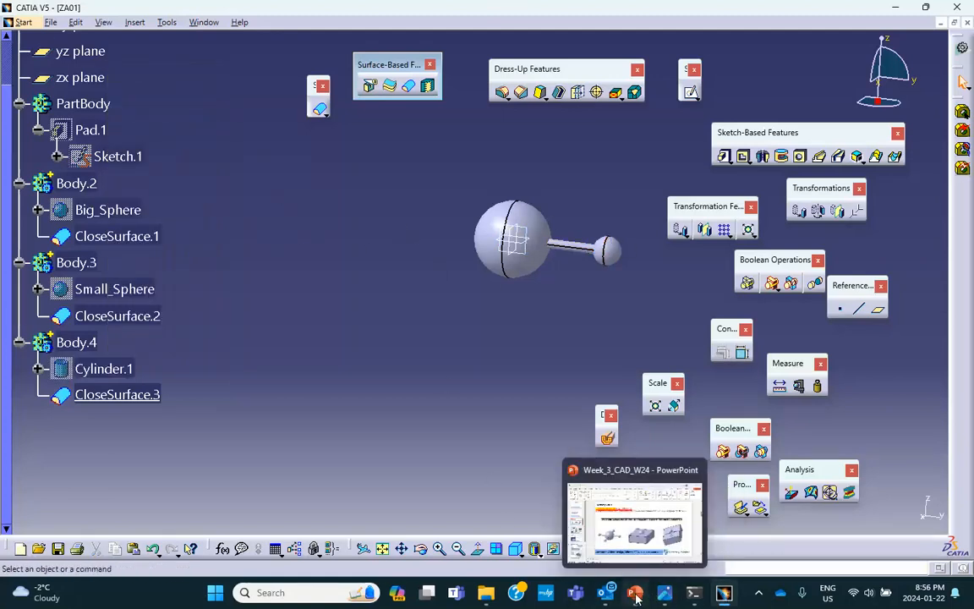
left_click(636, 597)
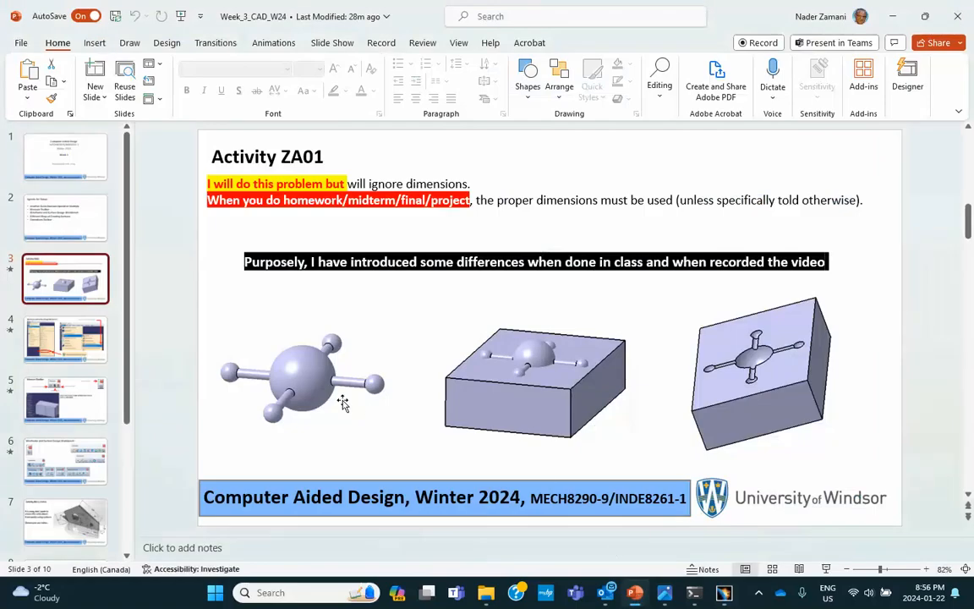
left_click(889, 13)
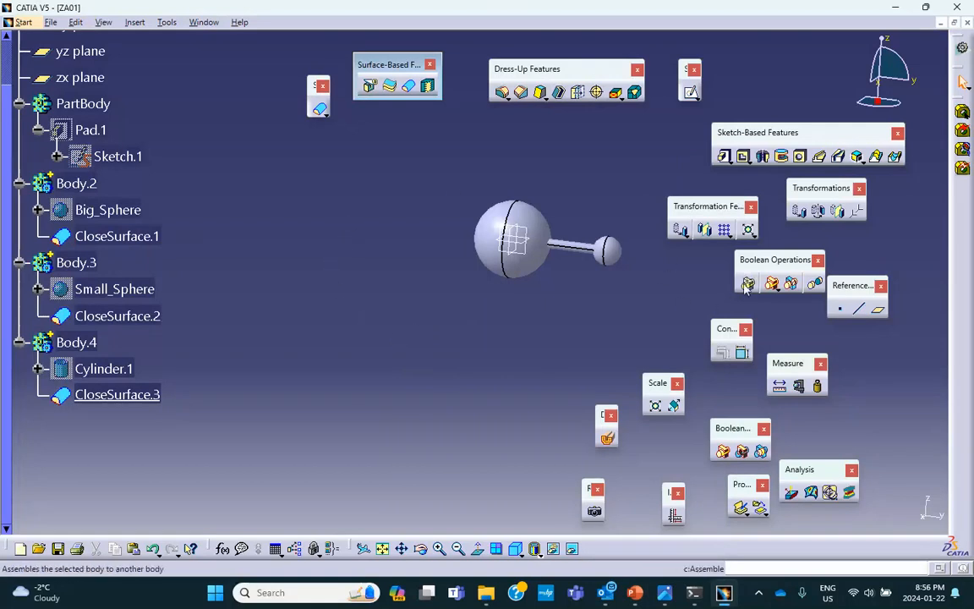
- Move the Boolean Operations toolbar close to the specification tree
left_click_drag(783, 262, 802, 81)
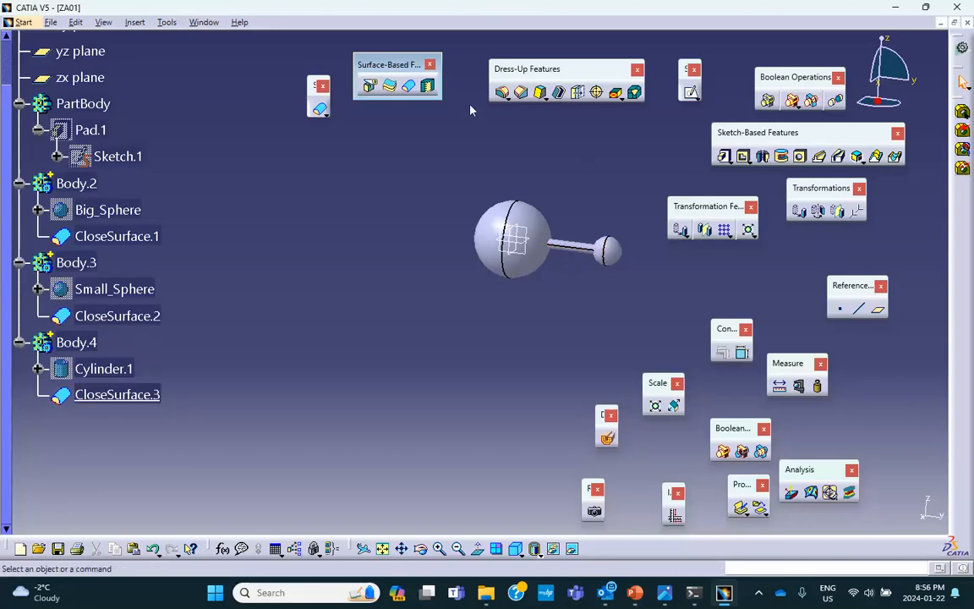
left_click_drag(749, 84, 177, 60)
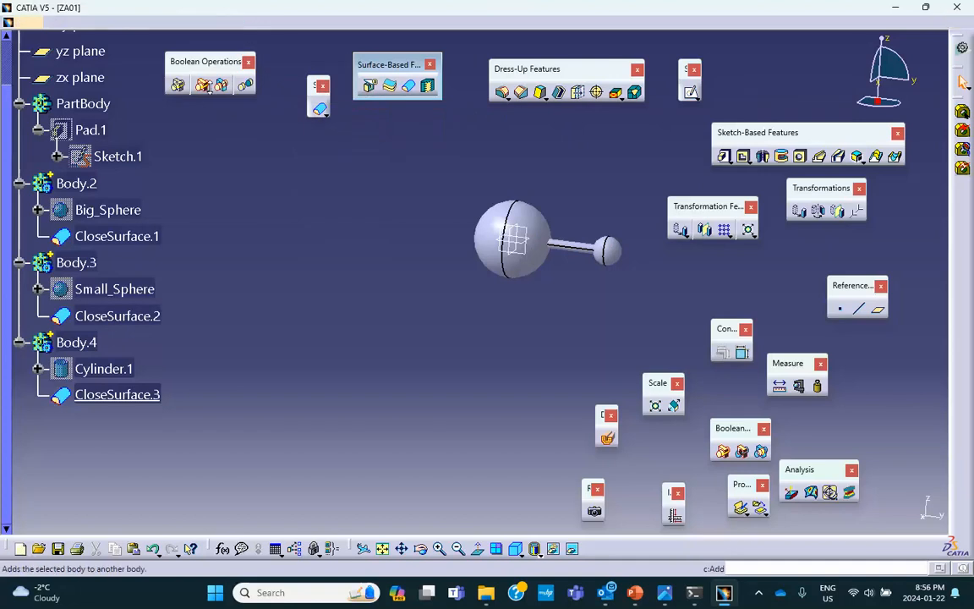
left_click(208, 91)
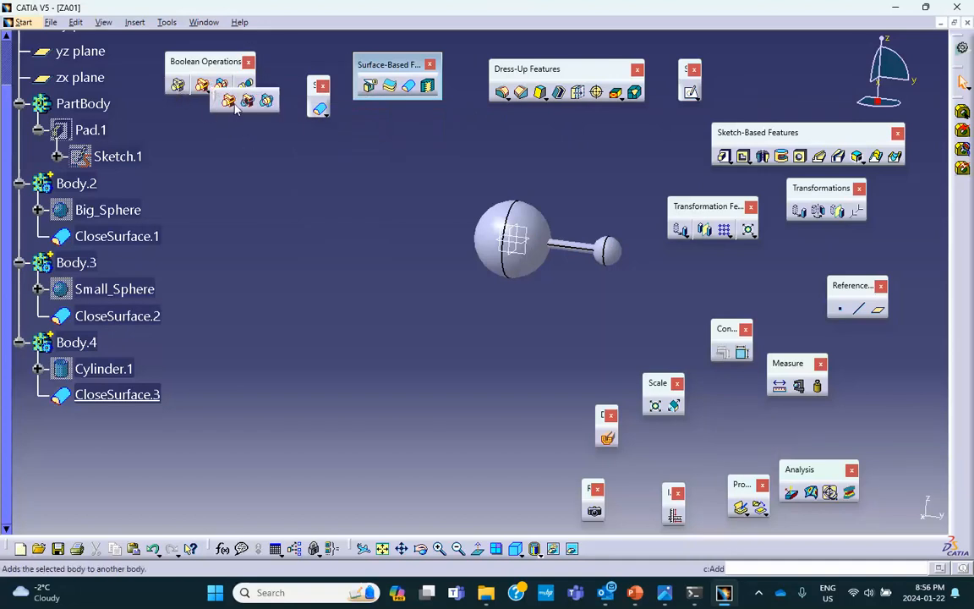
left_click(228, 102)
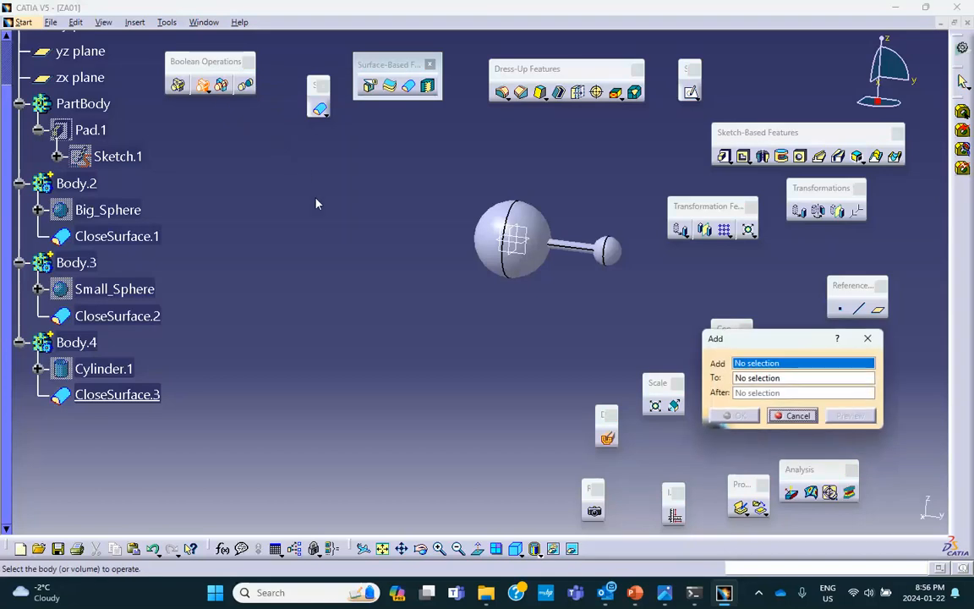
left_click(153, 296)
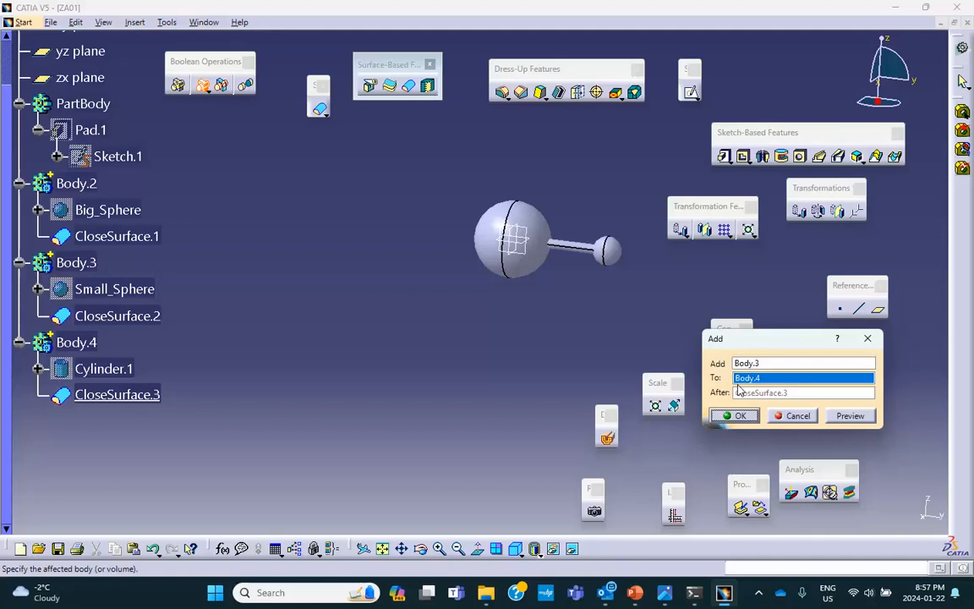
left_click(803, 417)
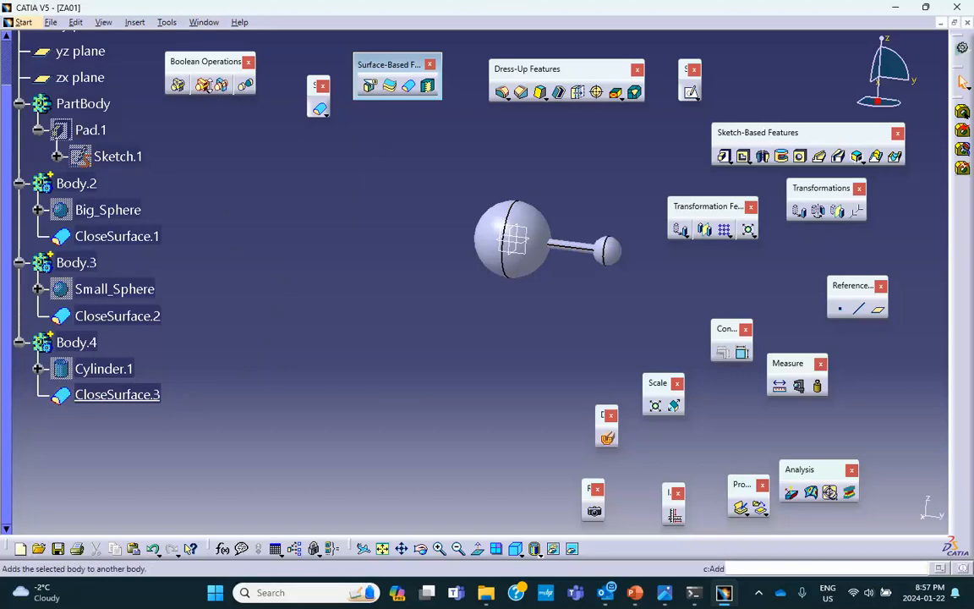
- Add Body.3 (the small sphere) to Body.4 (the cylinder) with the Boolean Add operation
left_click(203, 86)
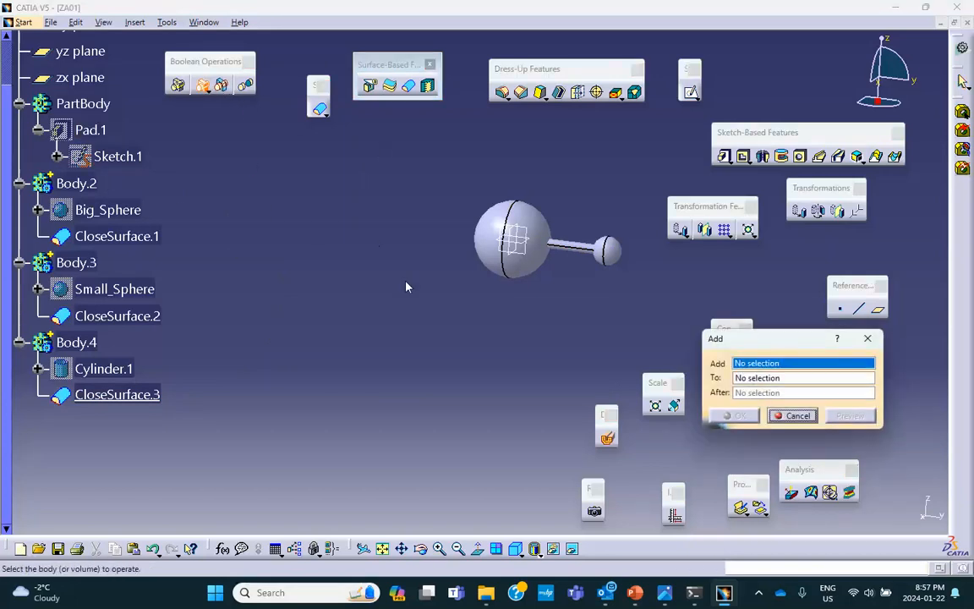
left_click(120, 290)
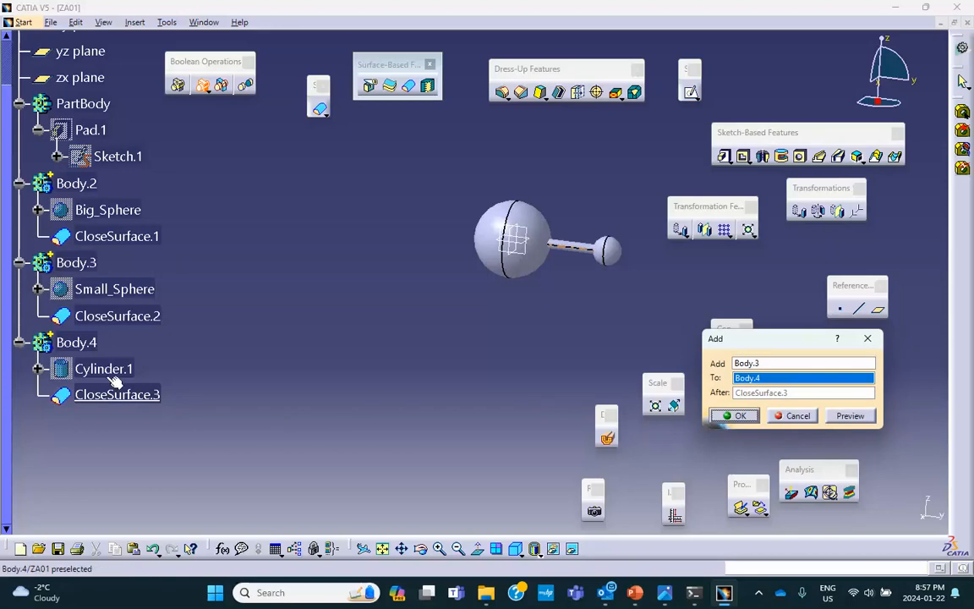
left_click(738, 416)
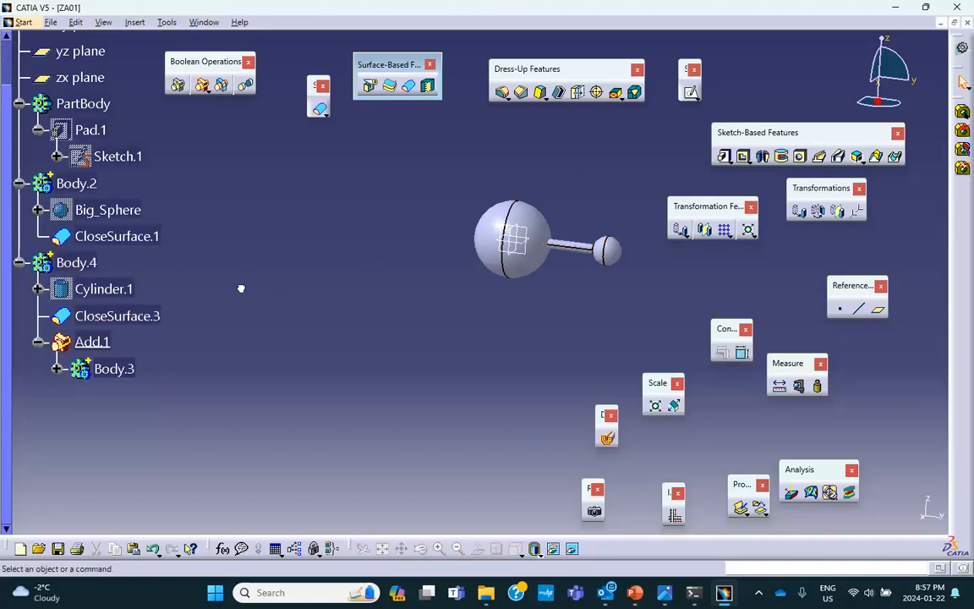
- With Body.4 as the work object, start a Circular Pattern of the current solid using Complete crown with 4 instances
right_click(69, 263)
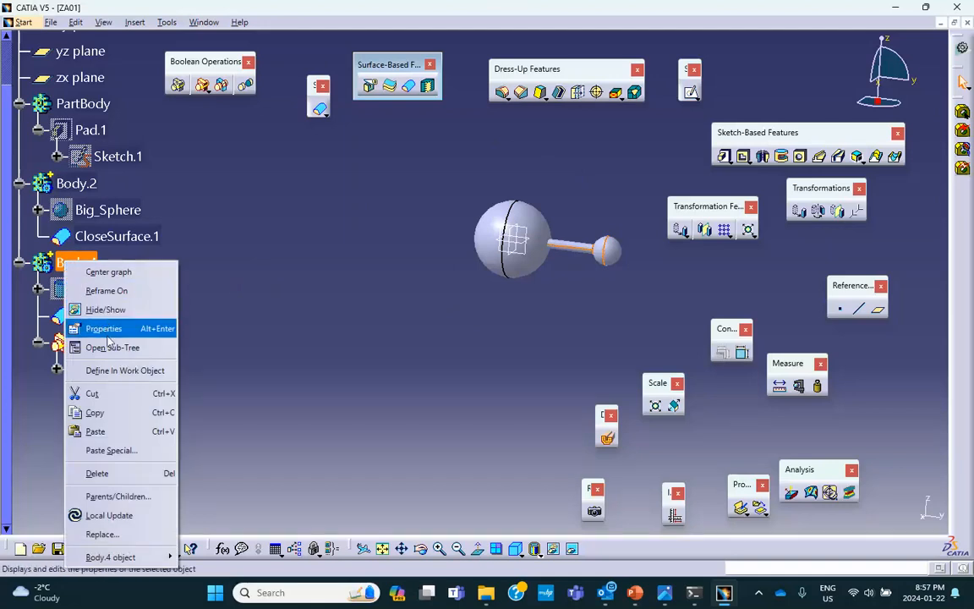
left_click(119, 370)
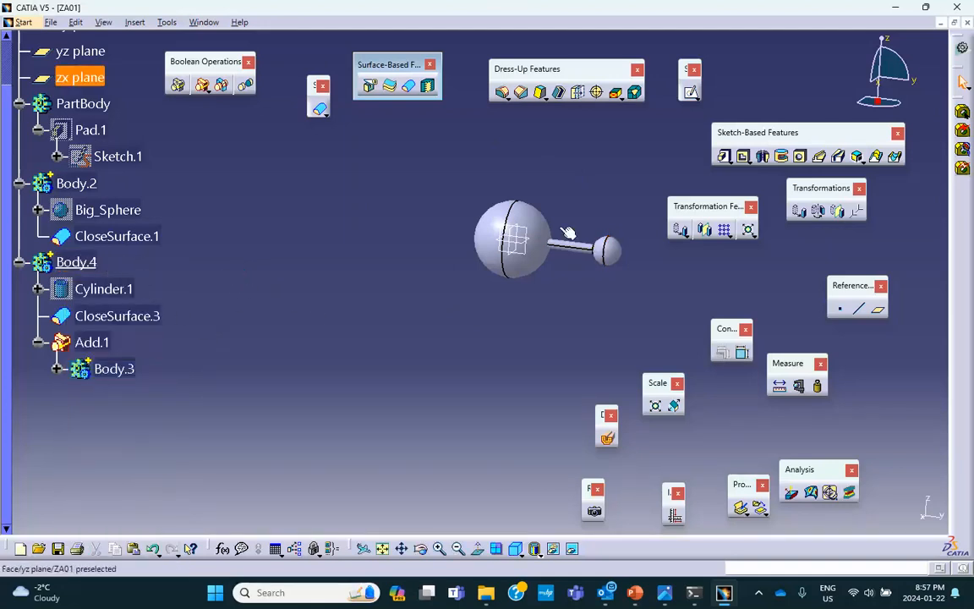
left_click(728, 235)
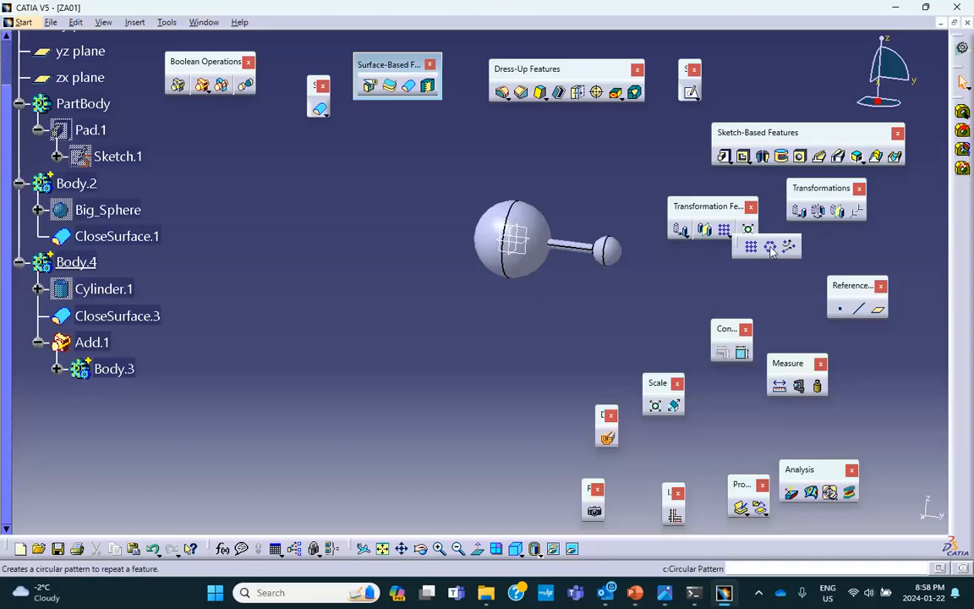
left_click(771, 247)
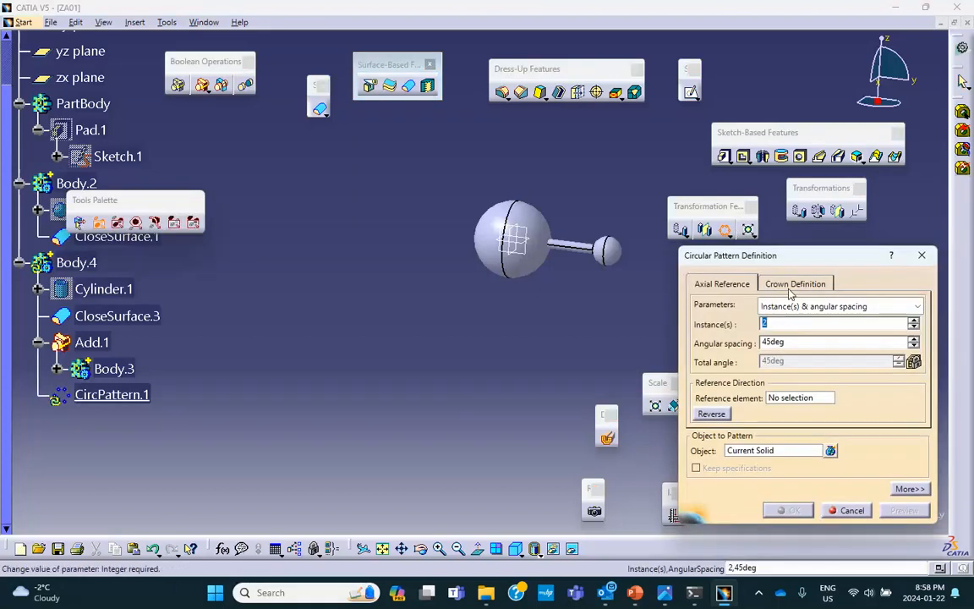
left_click(790, 307)
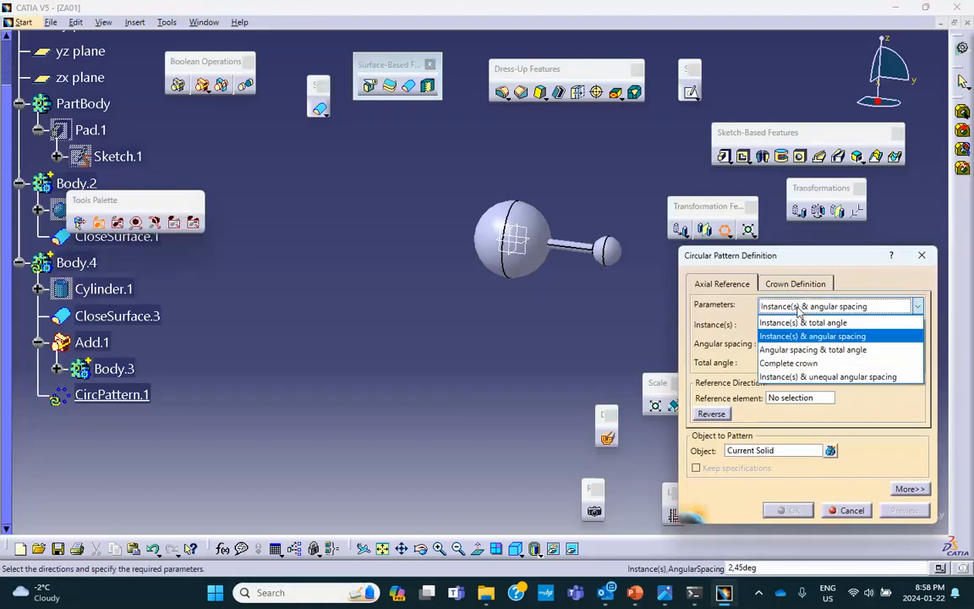
left_click(788, 363)
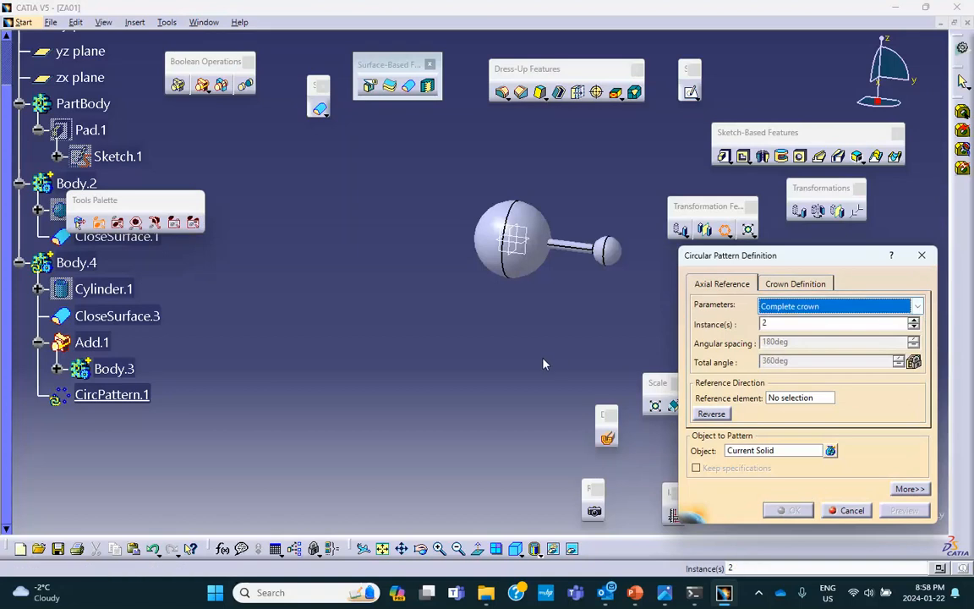
left_click(914, 321)
left_click(914, 321)
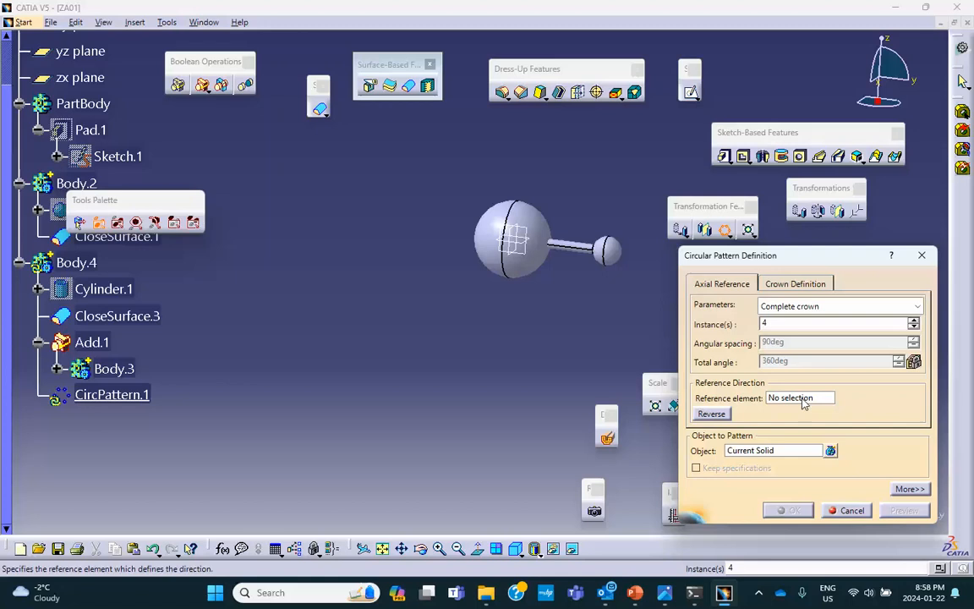
- Use the Z Axis as the circular pattern's reference element and create the pattern of arms around the big sphere
left_click(804, 401)
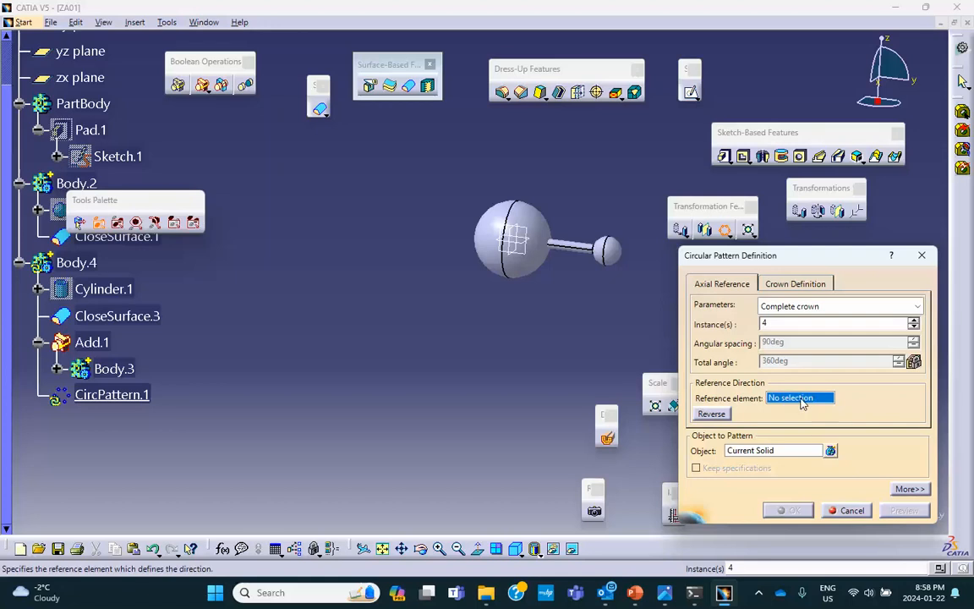
right_click(804, 398)
left_click(834, 467)
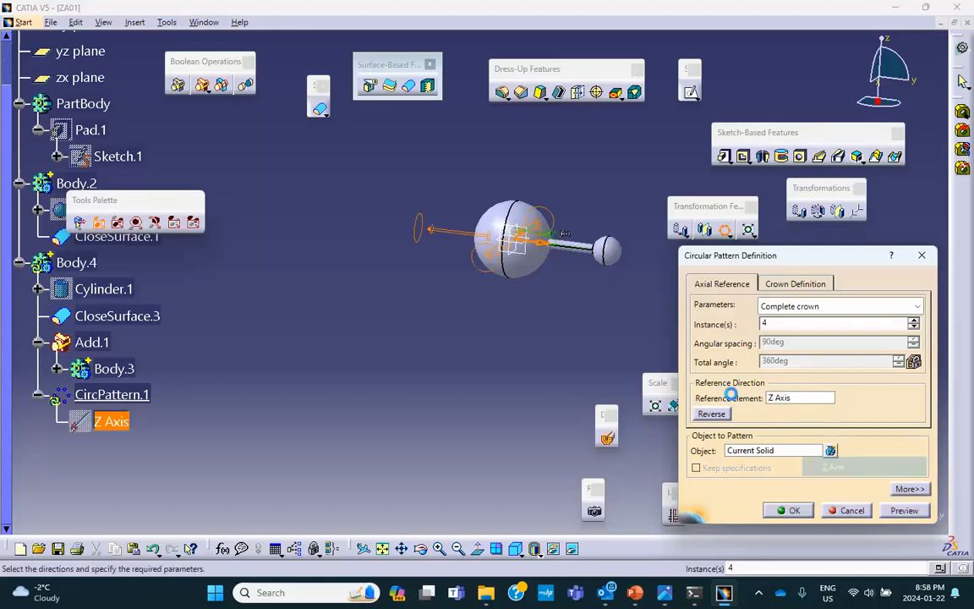
middle_click_drag(583, 307, 390, 388)
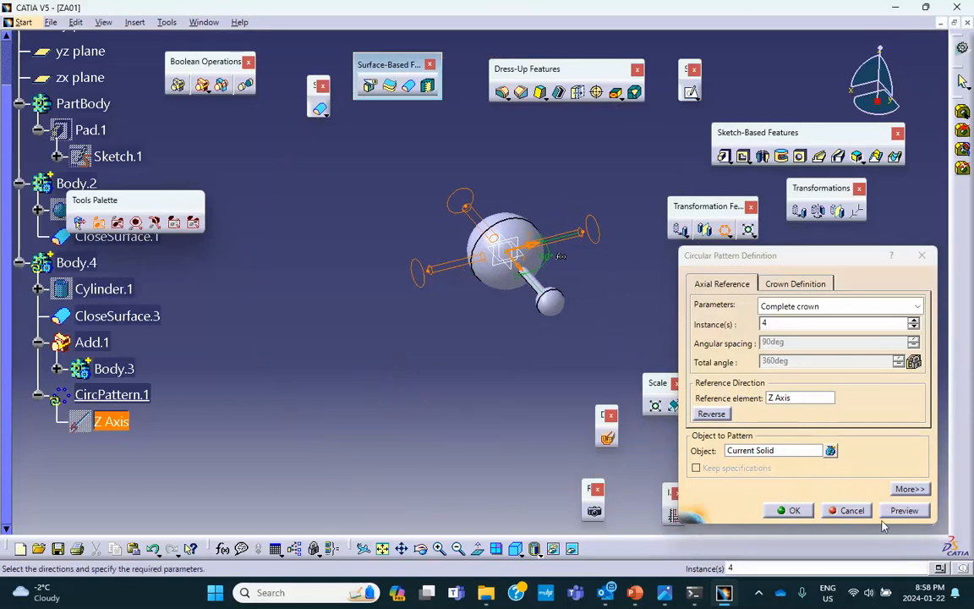
left_click(792, 509)
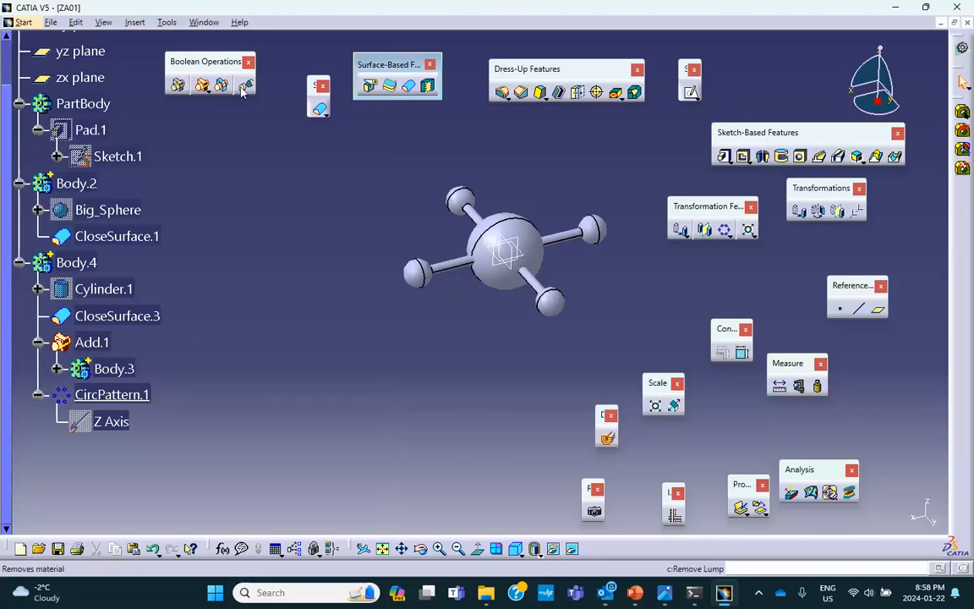
- Add the patterned Body.4 to Body.2 (the big sphere) with the Boolean Add operation
left_click(203, 88)
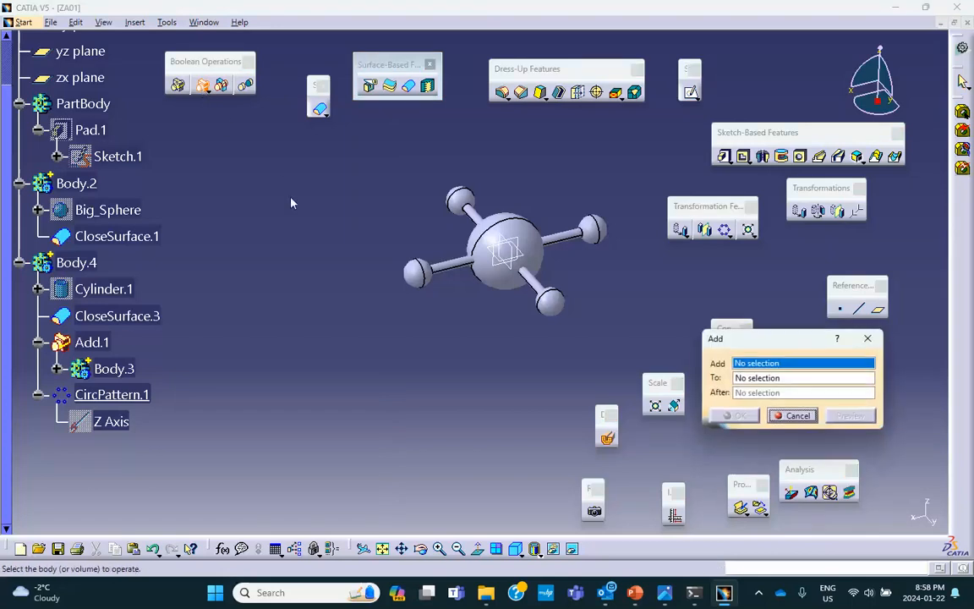
left_click(89, 264)
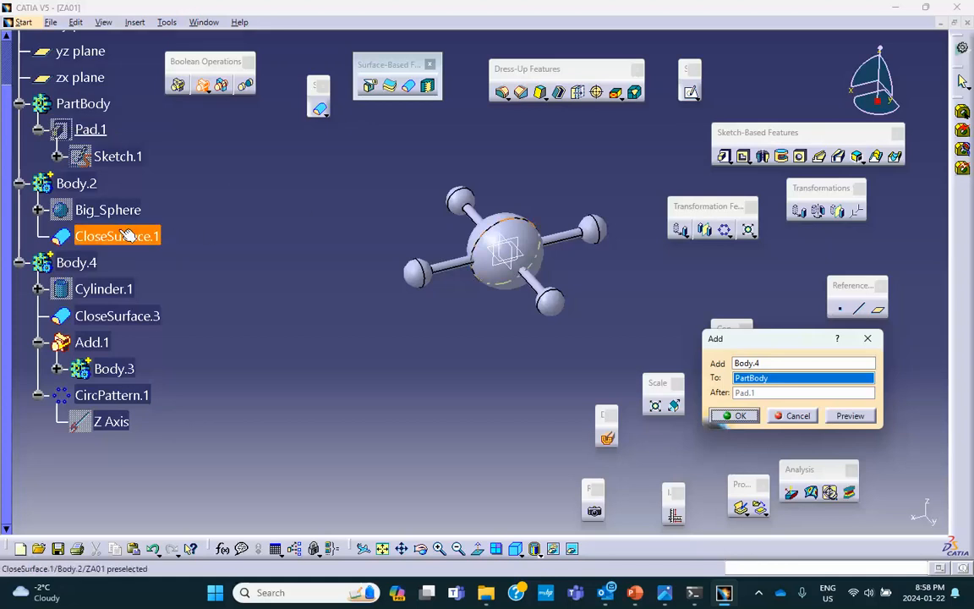
left_click(82, 185)
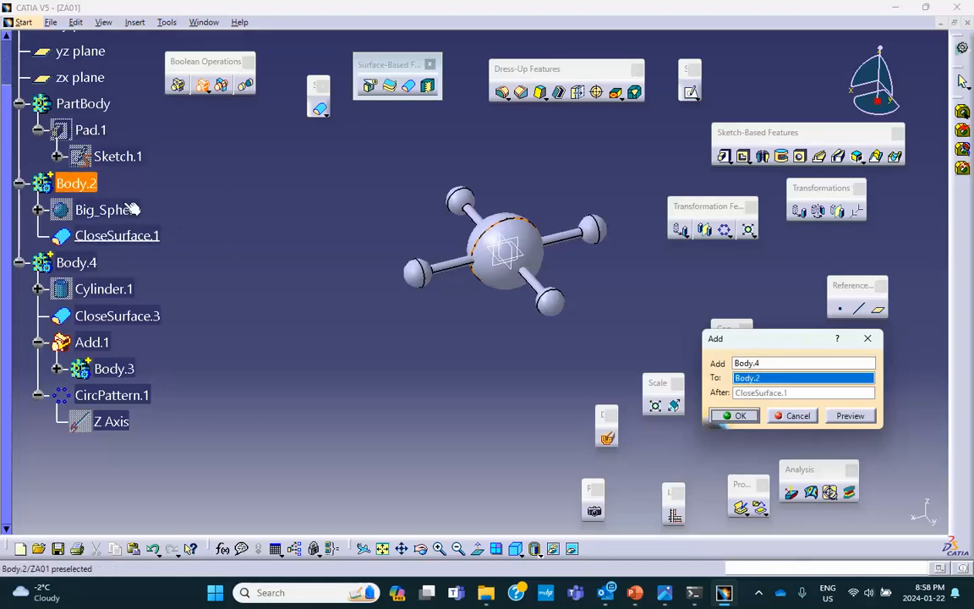
left_click(737, 415)
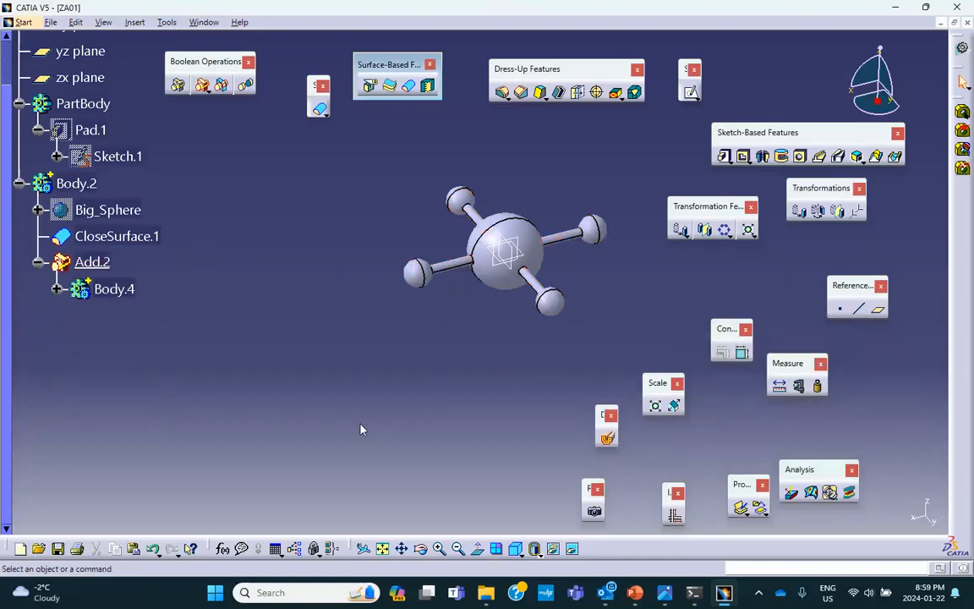
- Show the hidden rectangular pad in PartBody
left_click(90, 129)
right_click(90, 129)
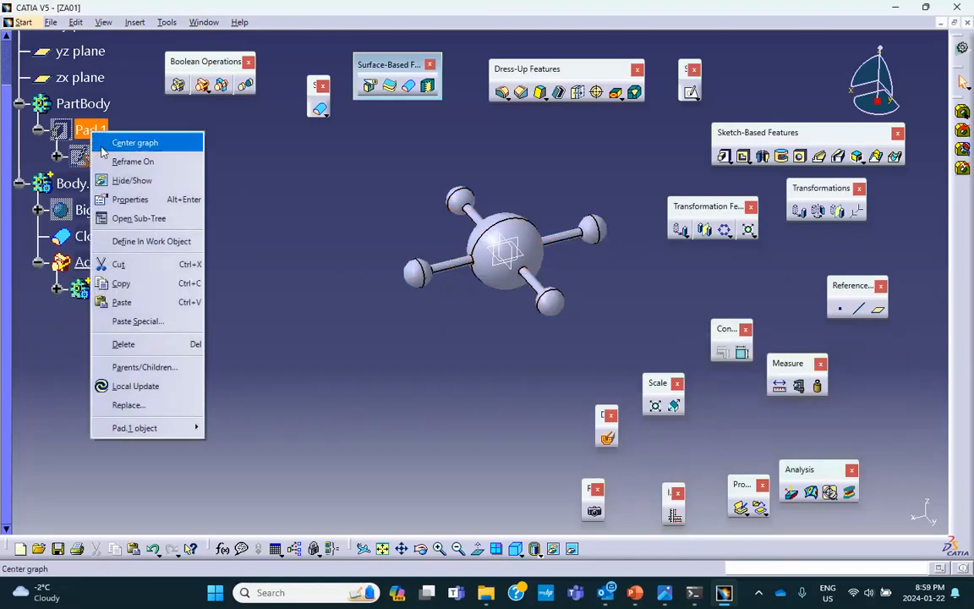
left_click(128, 181)
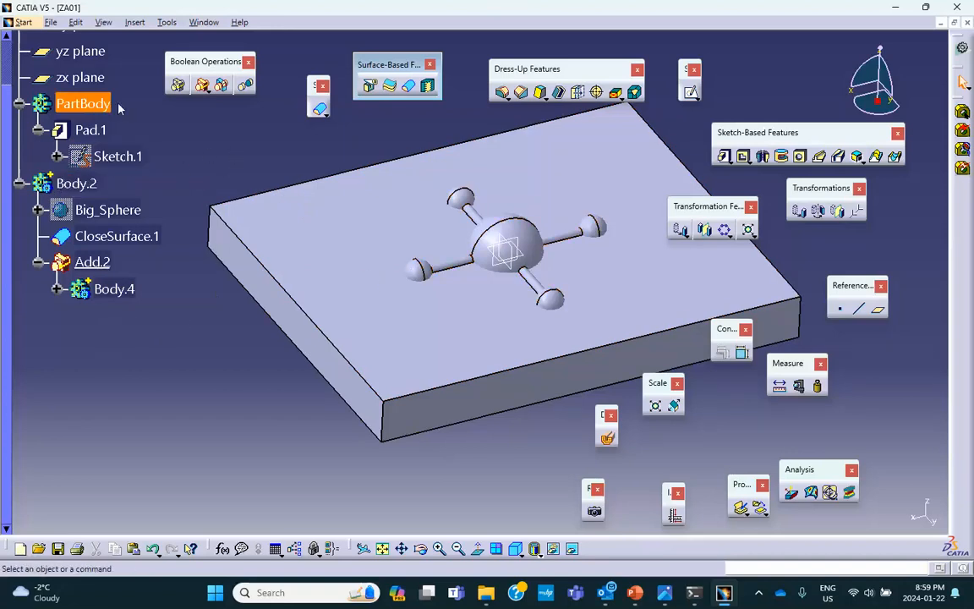
- Subtract Body.2 from PartBody with the Boolean Remove operation
left_click(205, 90)
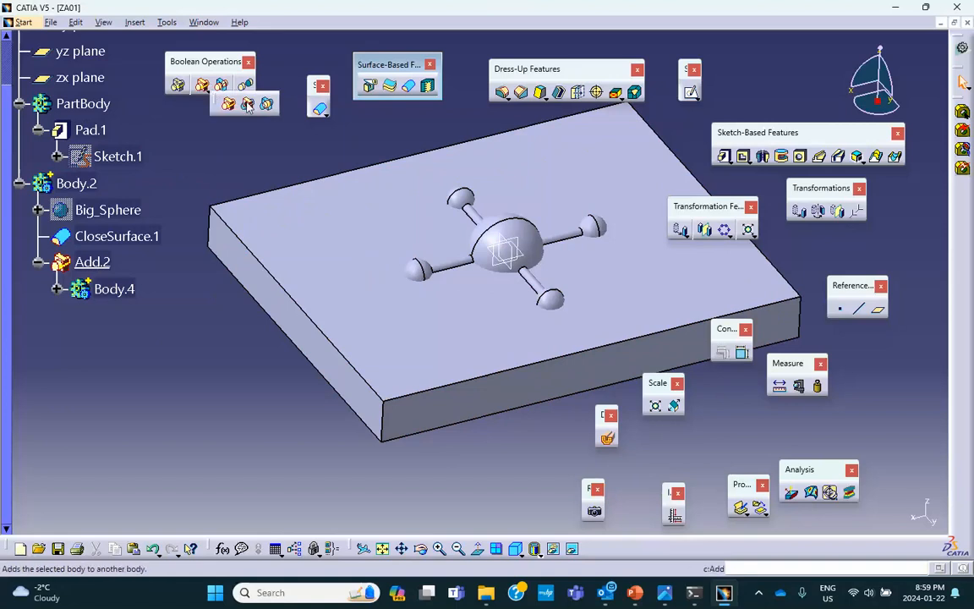
left_click(246, 103)
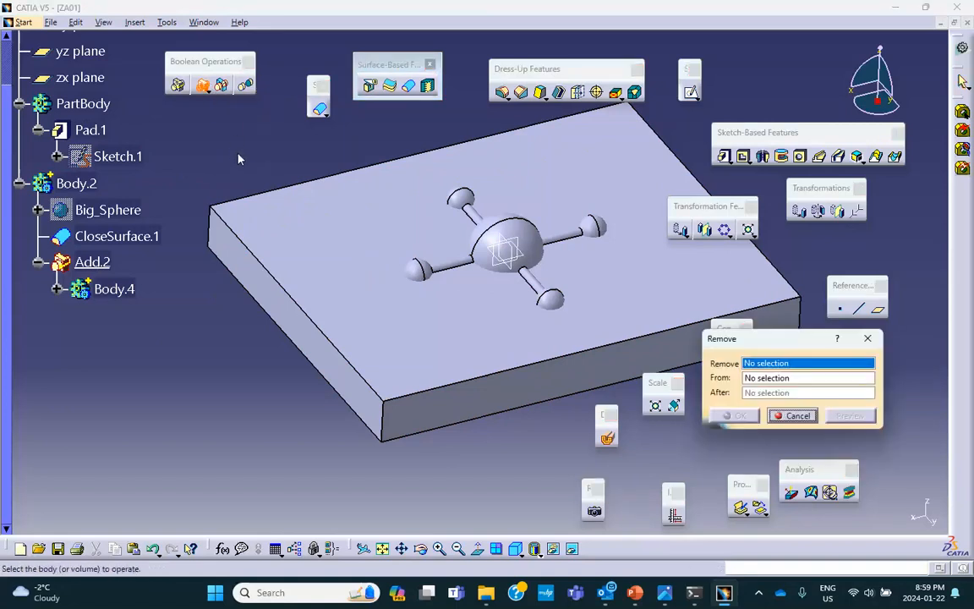
left_click(76, 183)
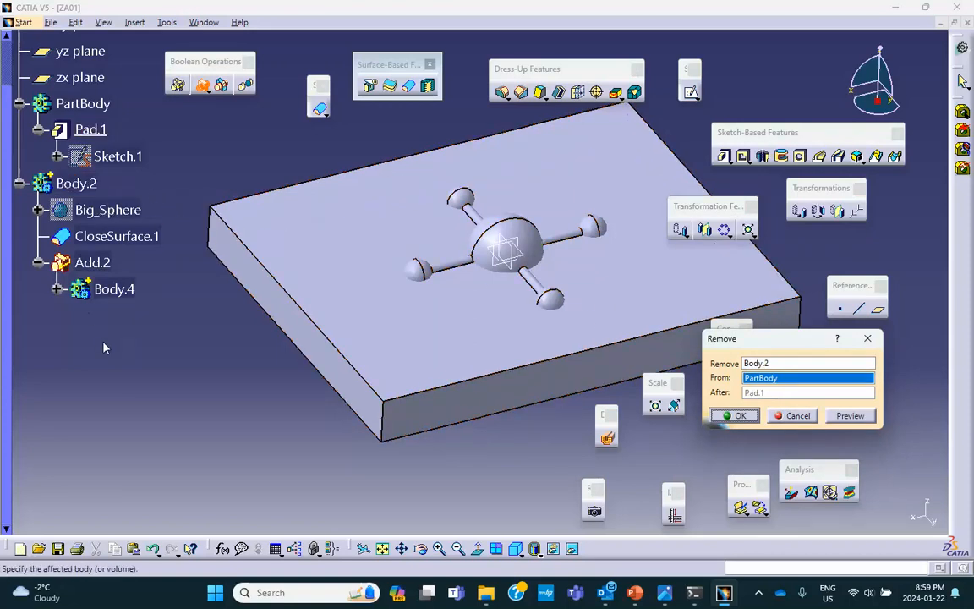
left_click(739, 416)
left_click(567, 409)
middle_click_drag(533, 265, 501, 300, "ctrl")
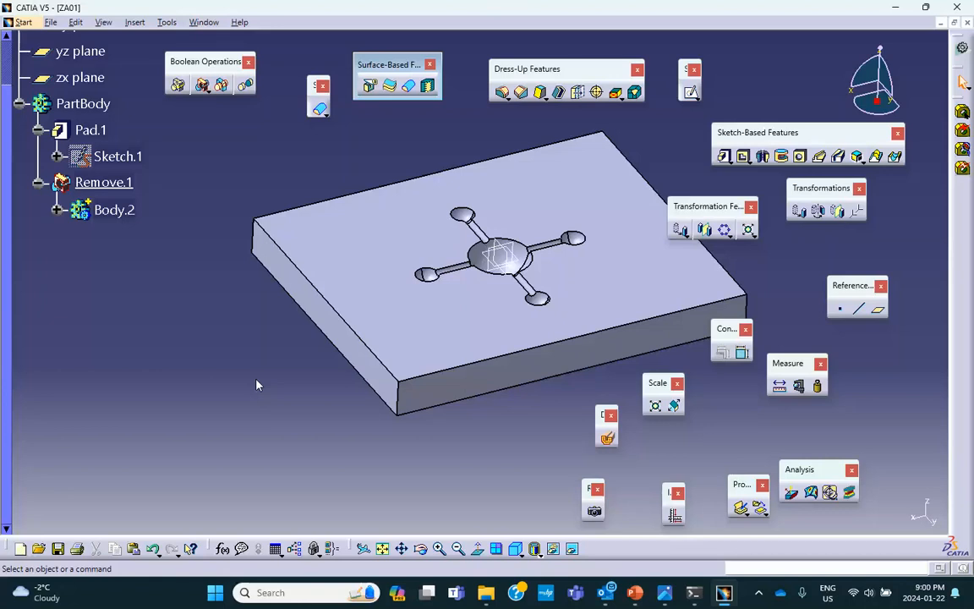
- Sketch a closed narrow diagonal strip on the block's top face, running from the central sphere cavity out past the block's edge
middle_click_drag(420, 168, 324, 185)
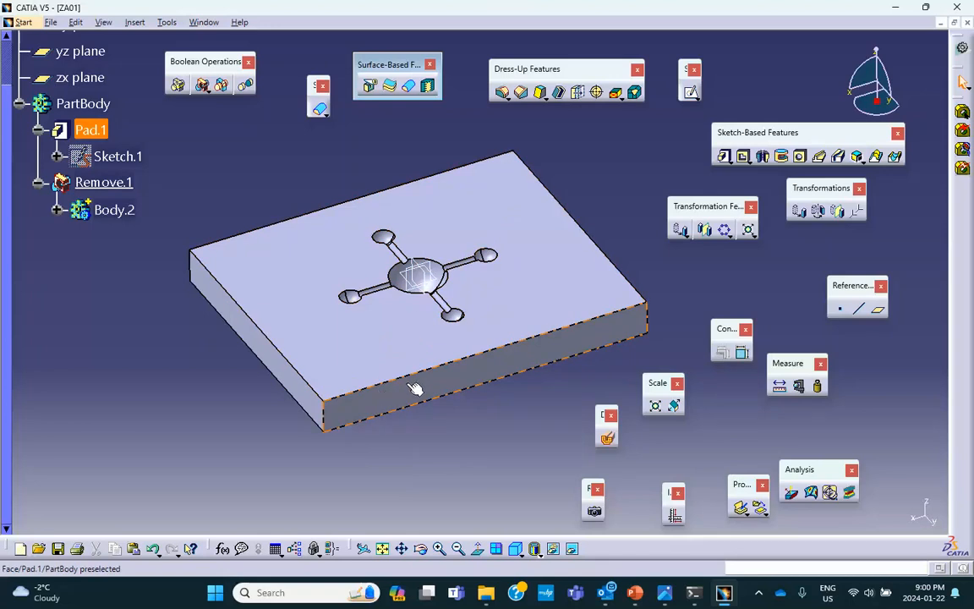
left_click(404, 342)
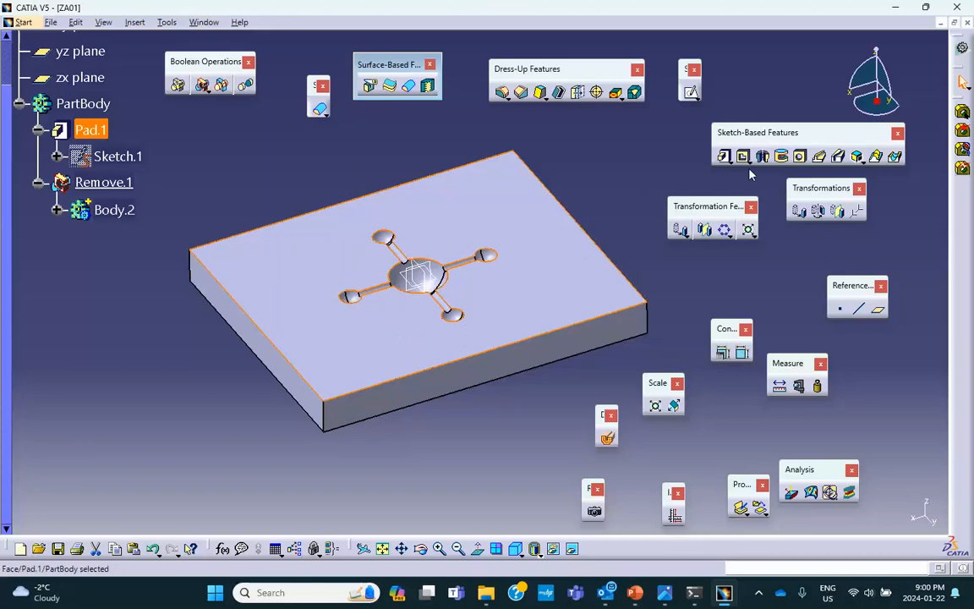
left_click(692, 93)
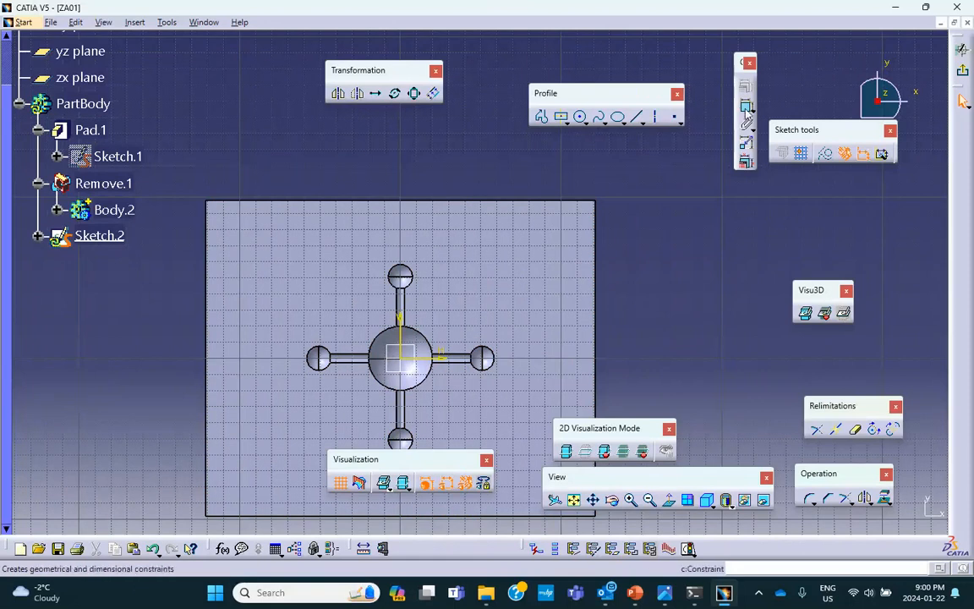
left_click(542, 117)
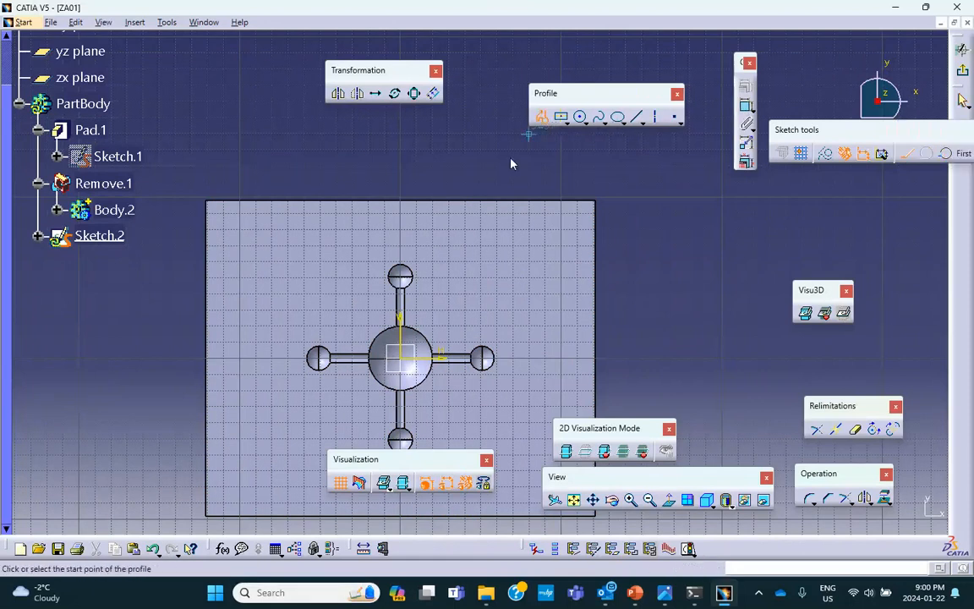
left_click(406, 334)
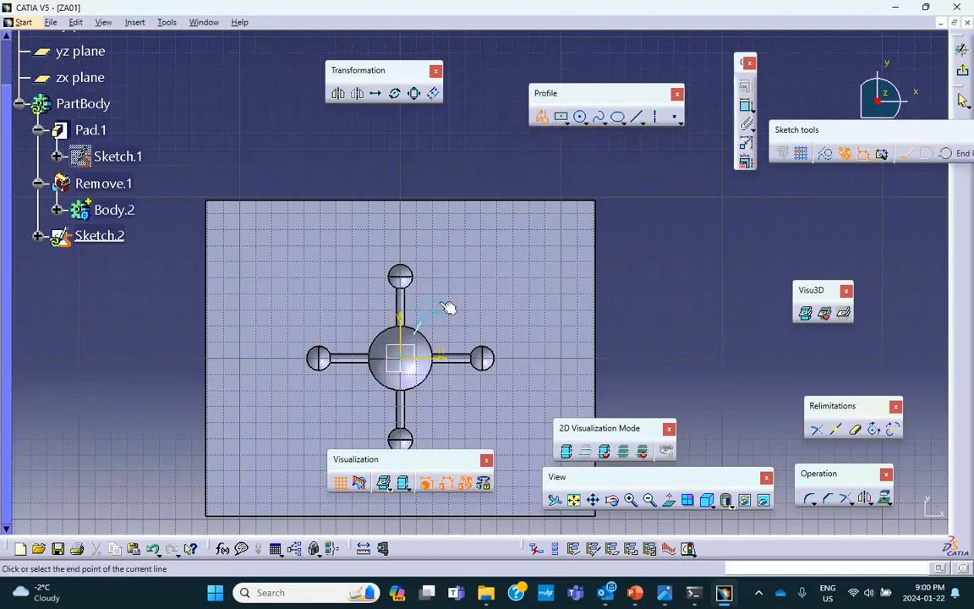
left_click(579, 166)
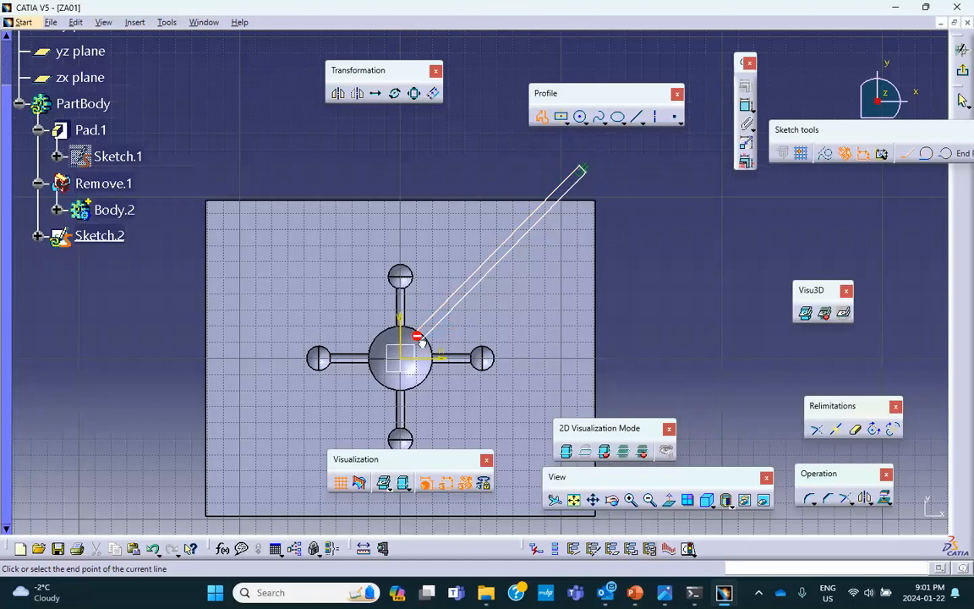
double_click(387, 311)
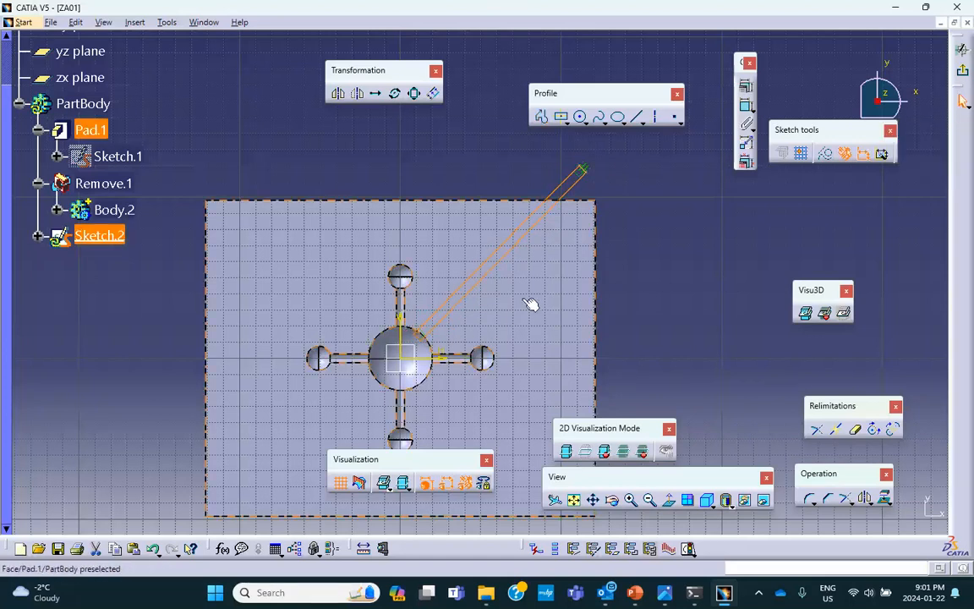
left_click(963, 99)
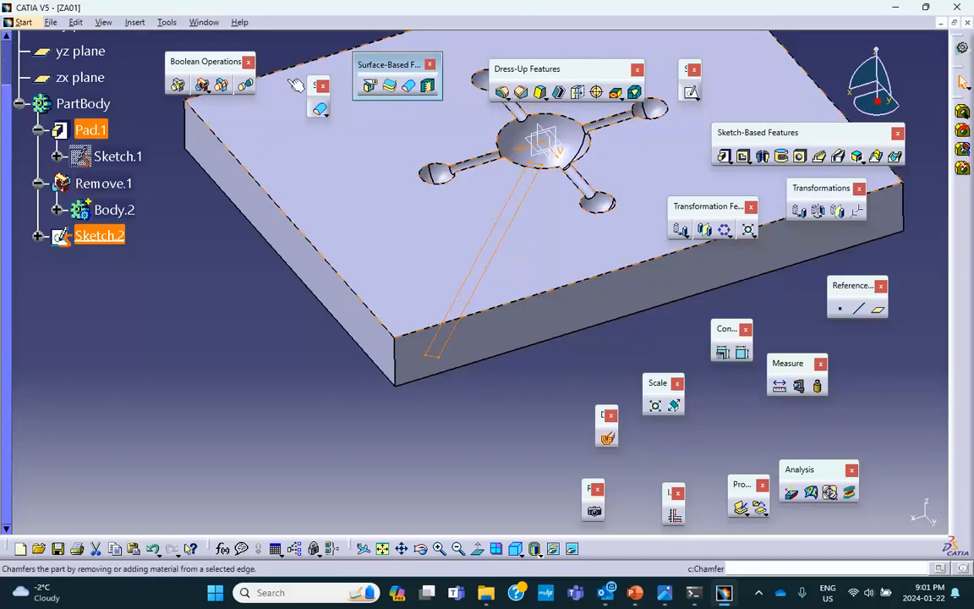
- Cut the diagonal strip sketch into the block as a Pocket with a depth of 0.1 in
left_click(743, 156)
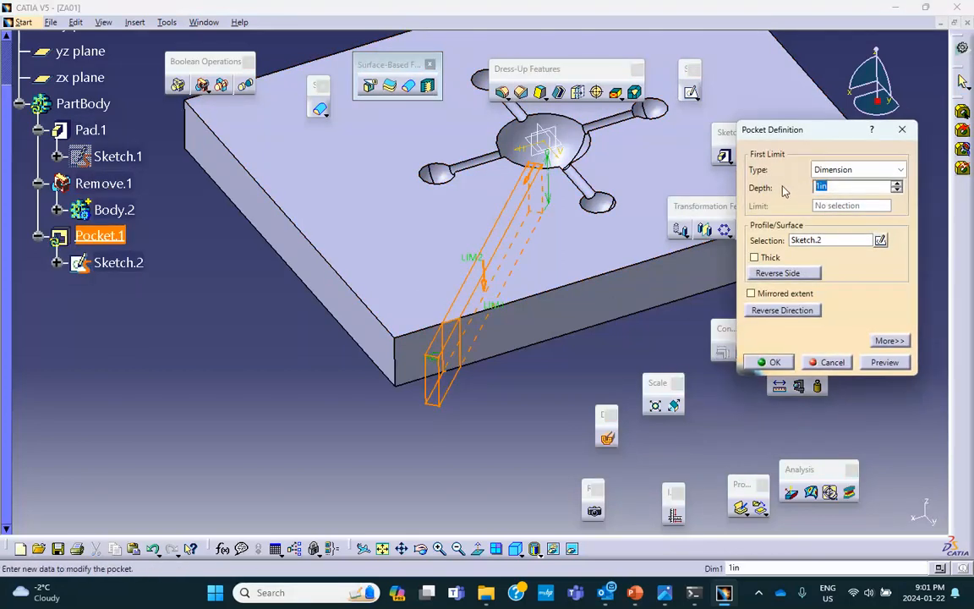
type("-")
type("05")
left_click(881, 362)
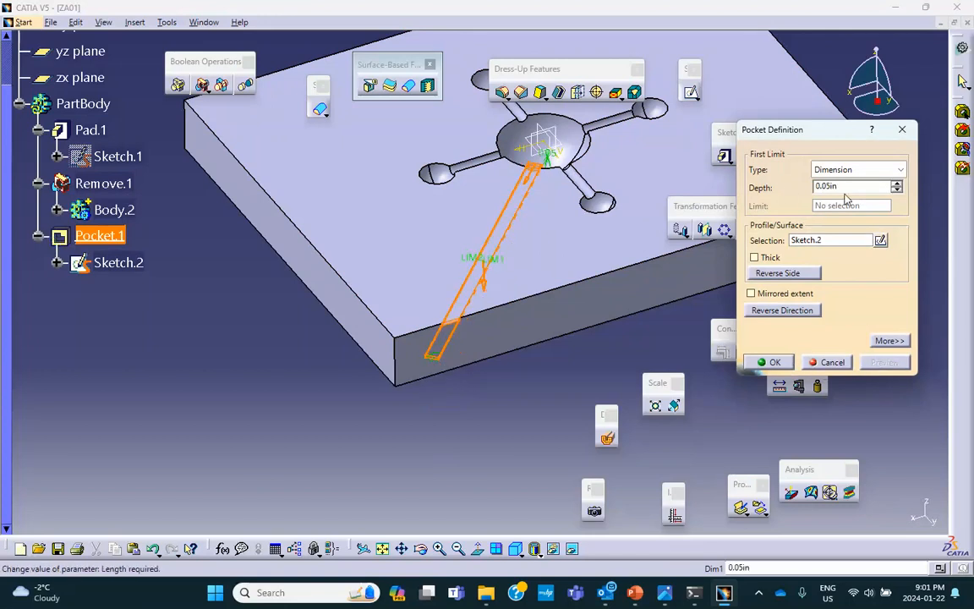
left_click_drag(846, 187, 781, 189)
type(".")
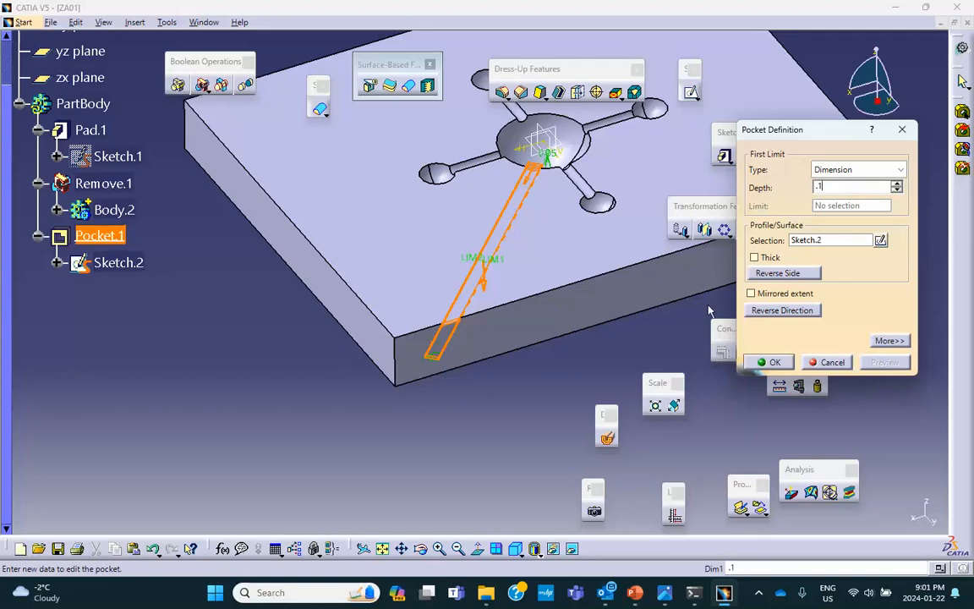
type("1")
left_click(768, 362)
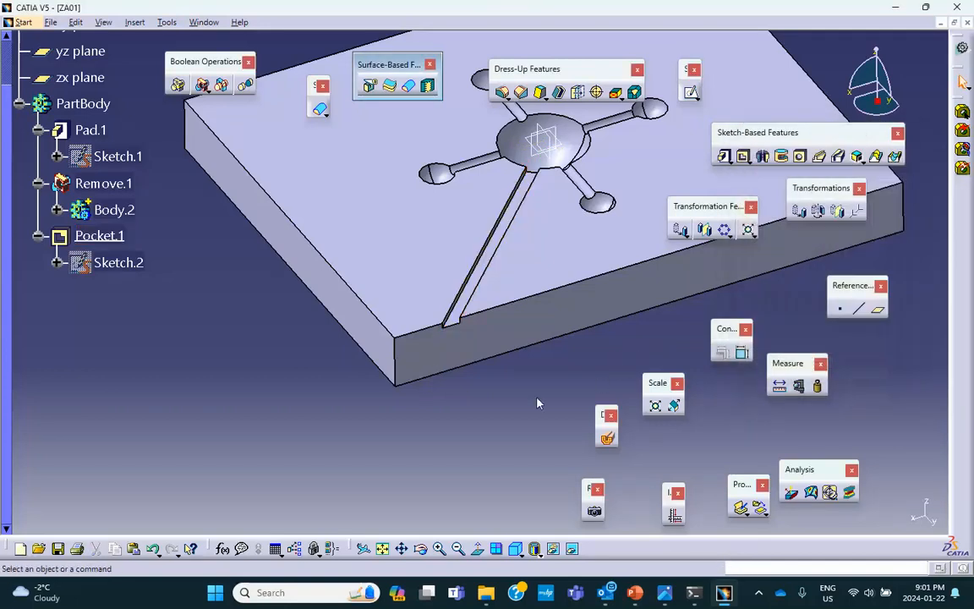